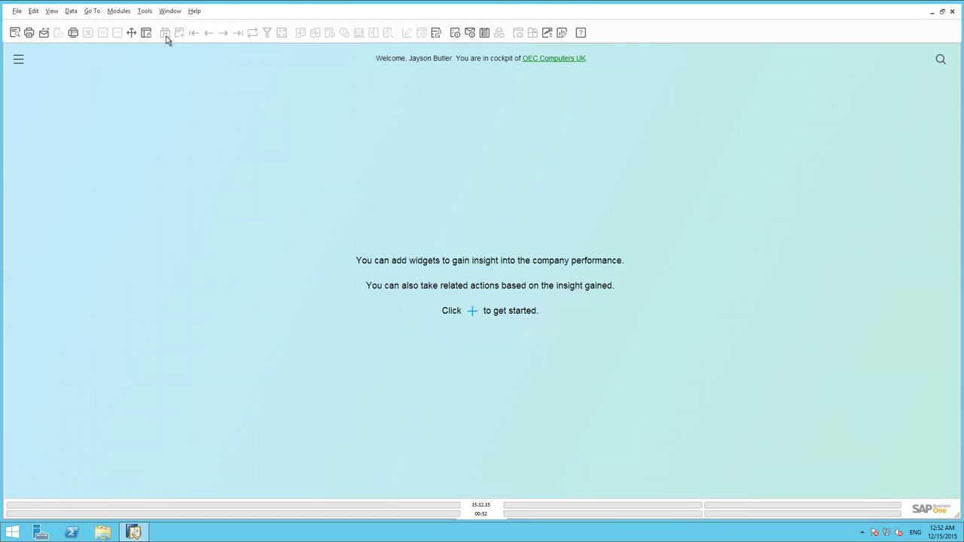
Launch the Interactive Analysis Report Designer from the Tools menu and bring the blank Book1 workbook forward
{"action": "left_click", "coordinate": [148, 12]}
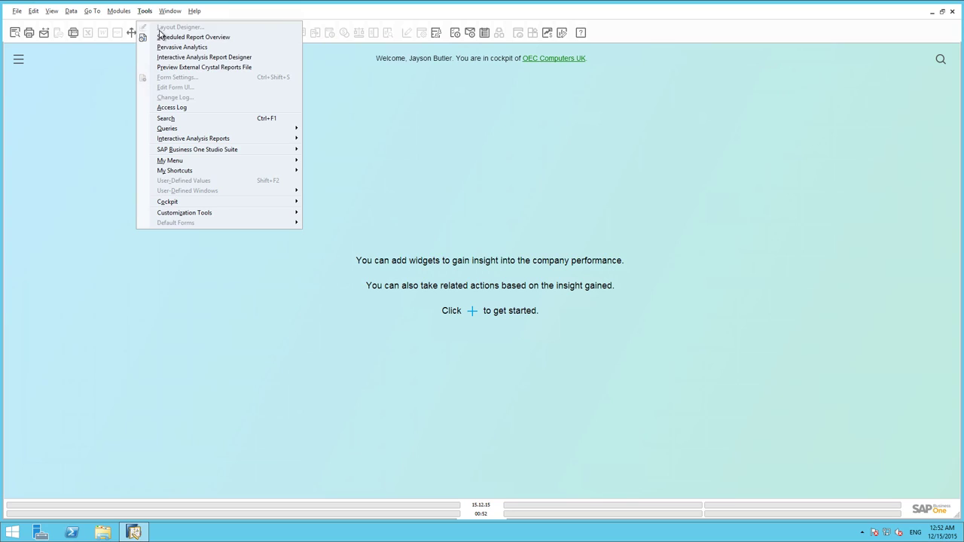
{"action": "left_click", "coordinate": [256, 60]}
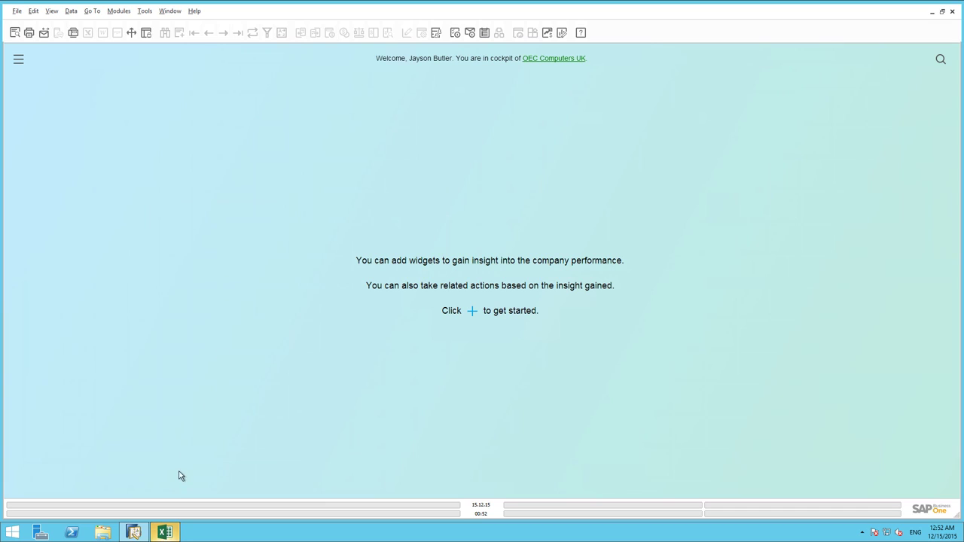
{"action": "mouse_move", "coordinate": [166, 533]}
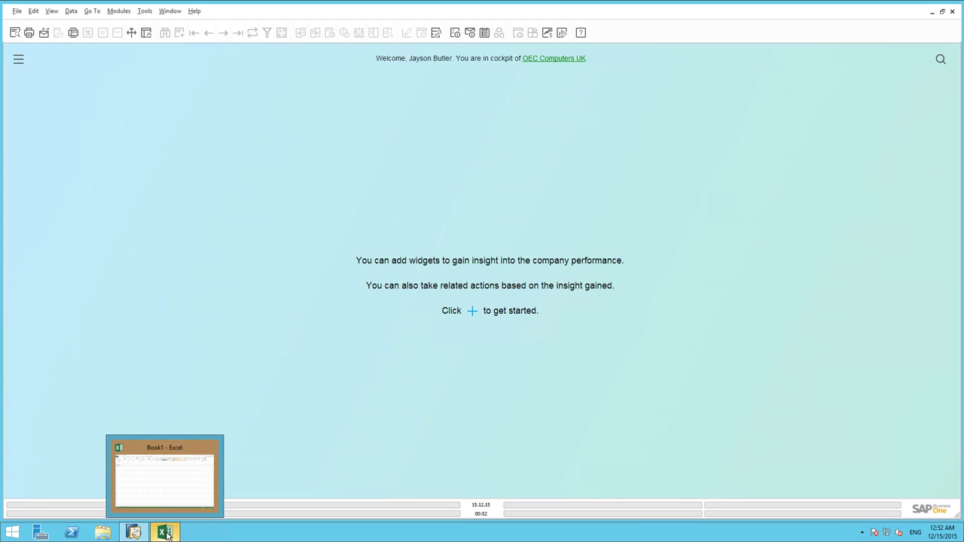
{"action": "left_click", "coordinate": [166, 534]}
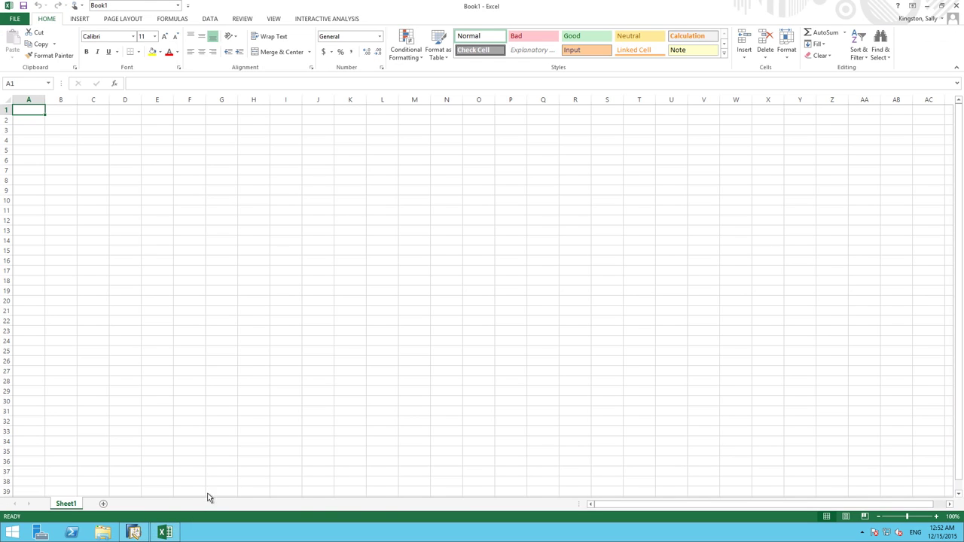
Create a new query report on the Sales > Multi-Document Scenarios > Profitability Analysis data source
{"action": "left_click", "coordinate": [339, 19]}
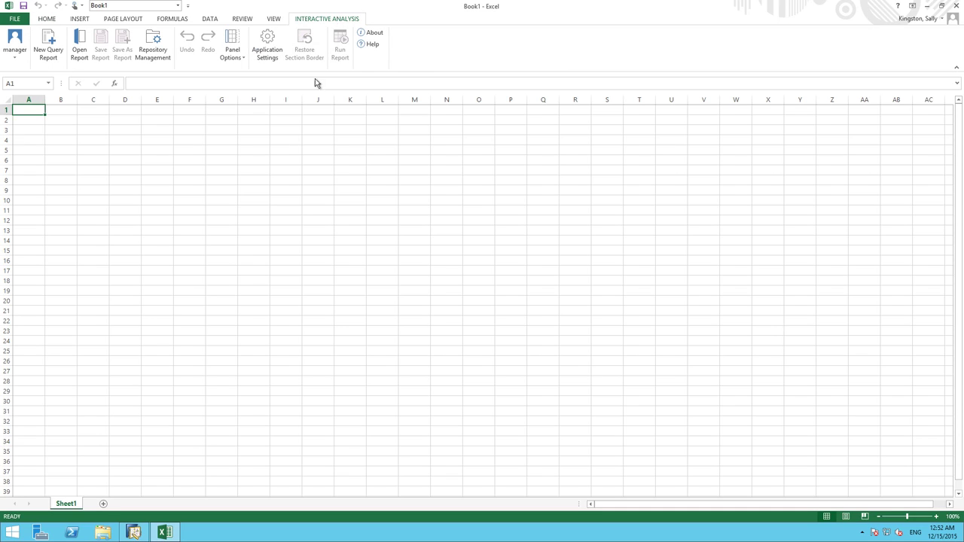
{"action": "left_click", "coordinate": [45, 43]}
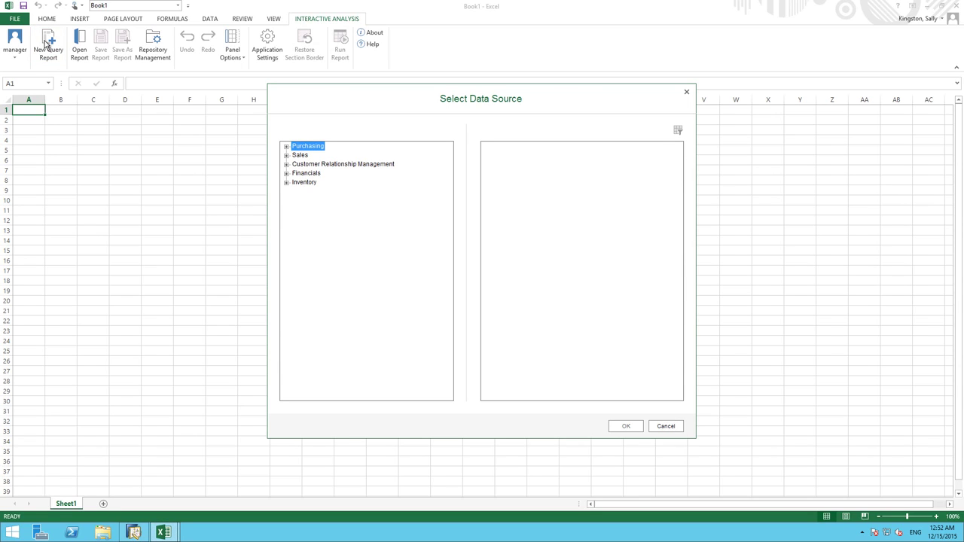
{"action": "left_click", "coordinate": [287, 155]}
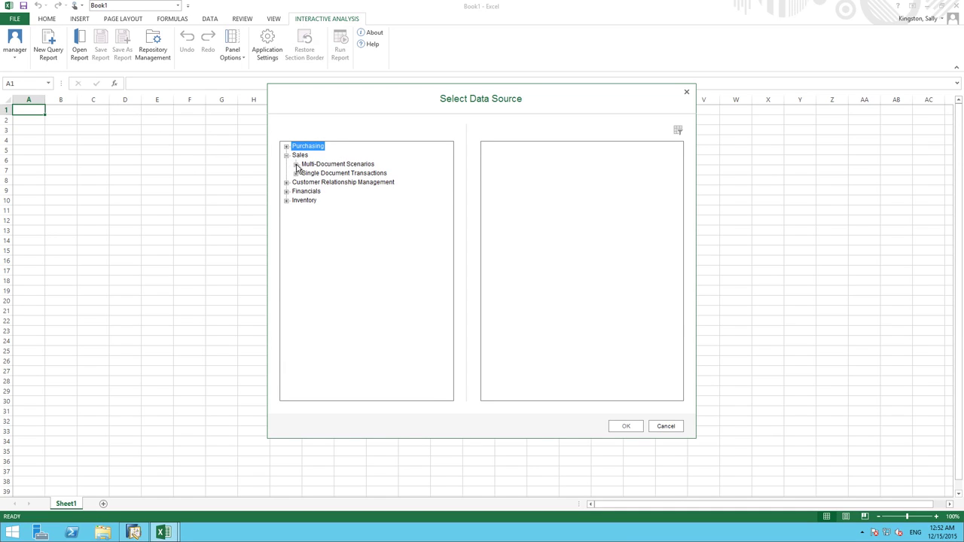
{"action": "left_click", "coordinate": [296, 165]}
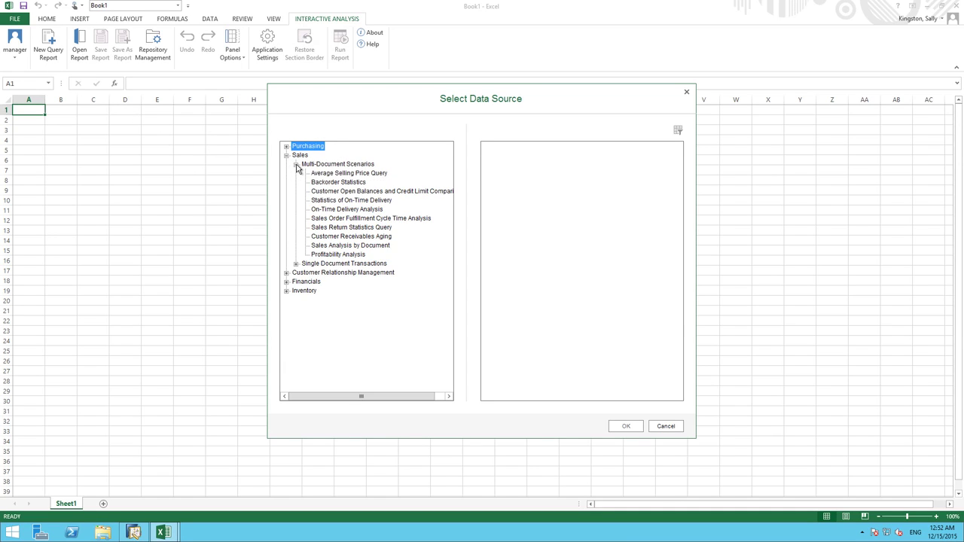
{"action": "left_click", "coordinate": [347, 256]}
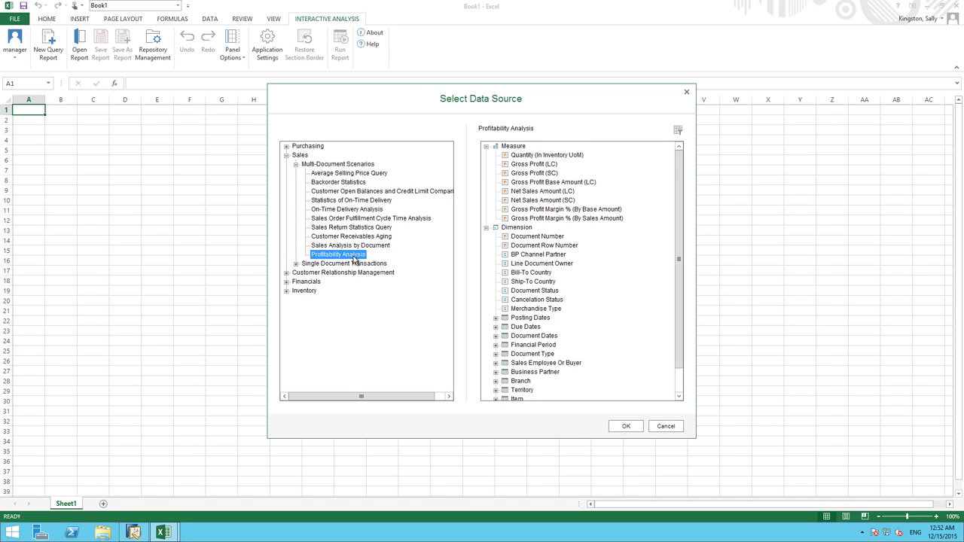
{"action": "left_click", "coordinate": [623, 426]}
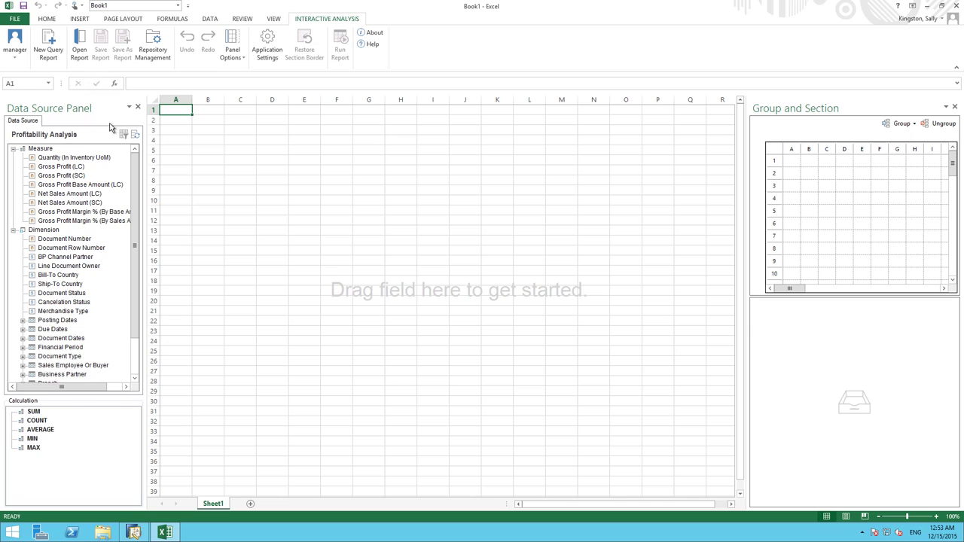
Place Item Code at B3 as a row group in a new section of 10 columns and 10 rows
{"action": "left_click_drag", "start_coordinate": [137, 190], "coordinate": [140, 261]}
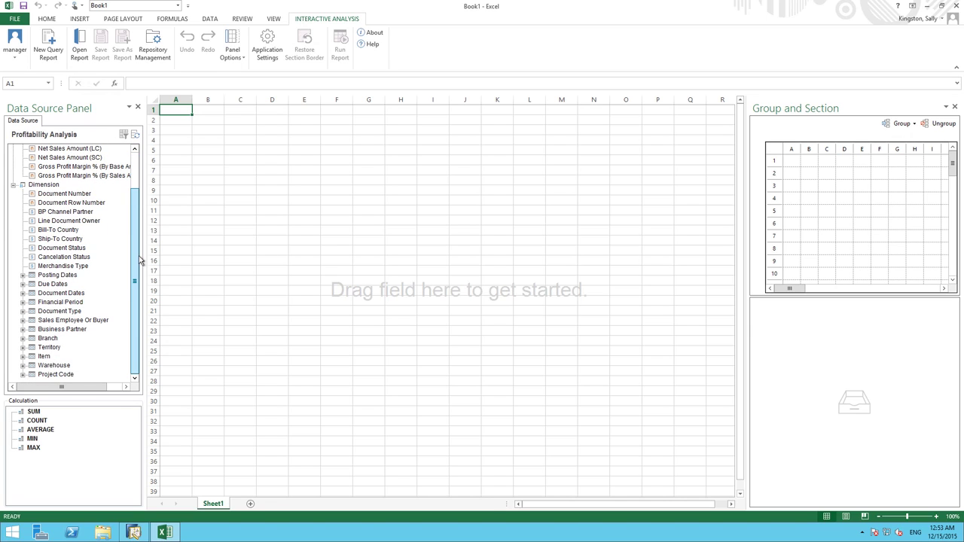
{"action": "left_click", "coordinate": [22, 357]}
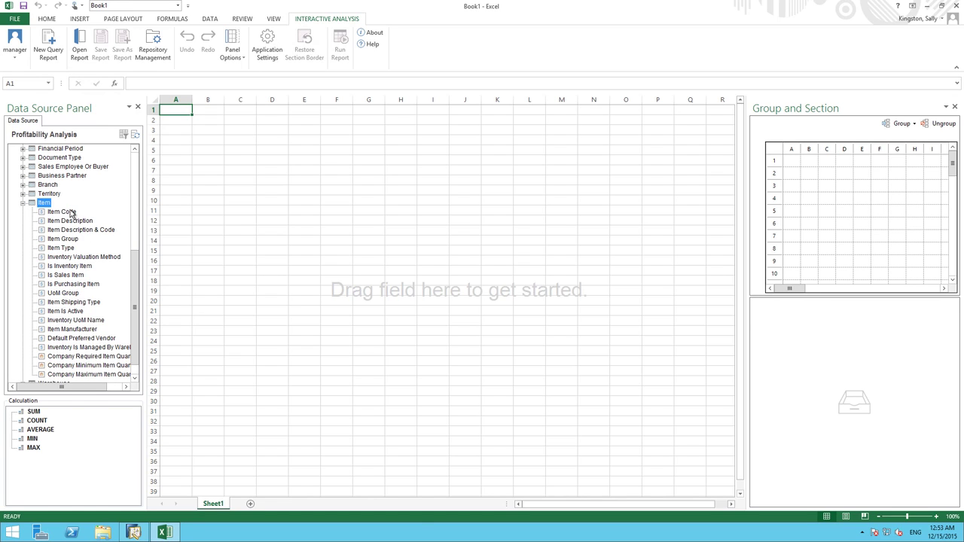
{"action": "left_click_drag", "start_coordinate": [73, 216], "coordinate": [212, 130]}
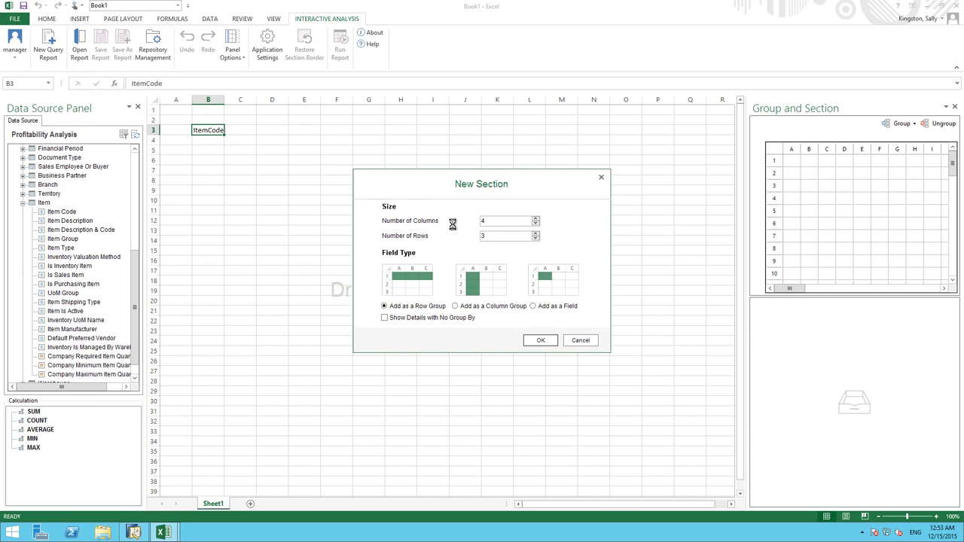
{"action": "left_click_drag", "start_coordinate": [496, 220], "coordinate": [469, 221]}
{"action": "type", "text": "10"}
{"action": "key", "text": "Tab"}
{"action": "type", "text": "10"}
{"action": "left_click", "coordinate": [542, 340]}
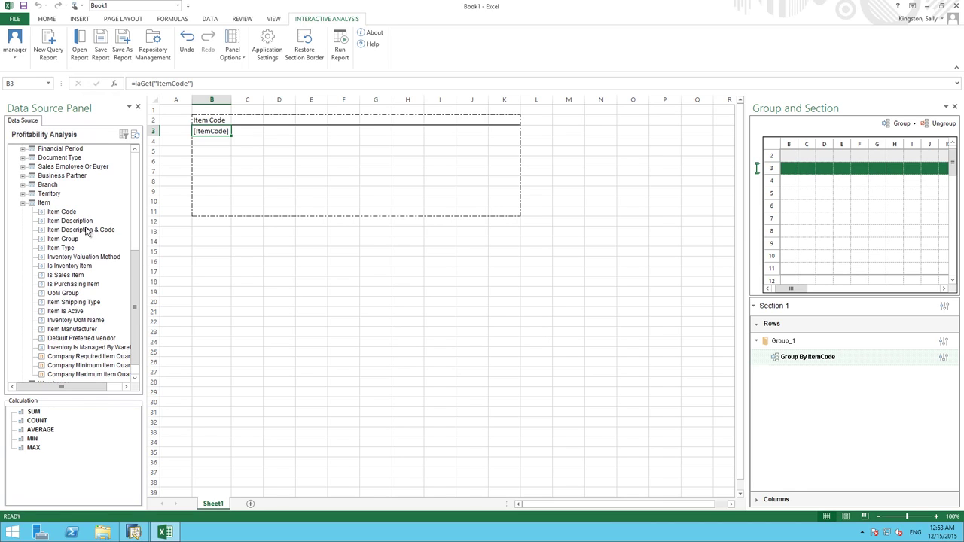
Add the Item Description field to C3 beside Item Code, then select row 3
{"action": "mouse_move", "coordinate": [81, 223]}
{"action": "left_mouse_down"}
{"action": "mouse_move", "coordinate": [188, 208]}
{"action": "mouse_move", "coordinate": [236, 175]}
{"action": "mouse_move", "coordinate": [250, 133]}
{"action": "left_mouse_up"}
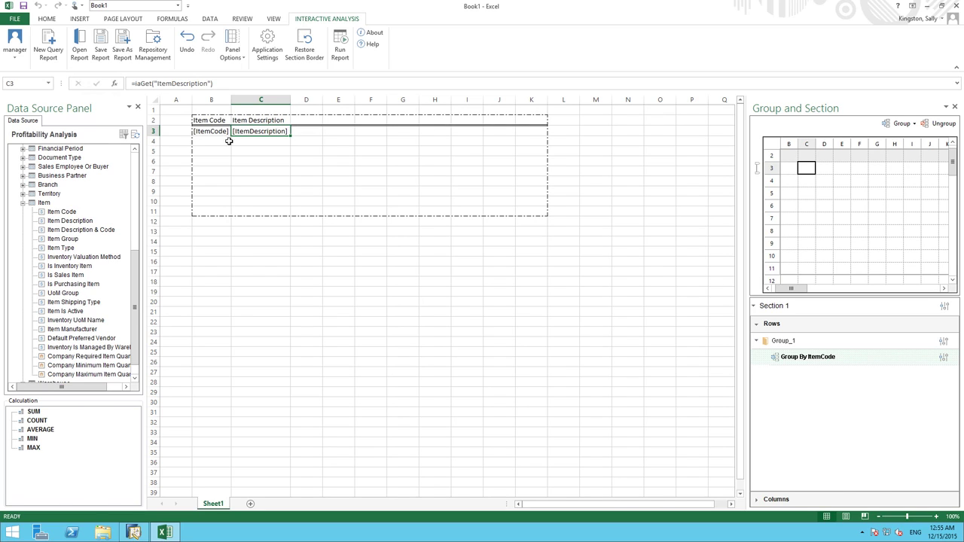
{"action": "left_click", "coordinate": [151, 131]}
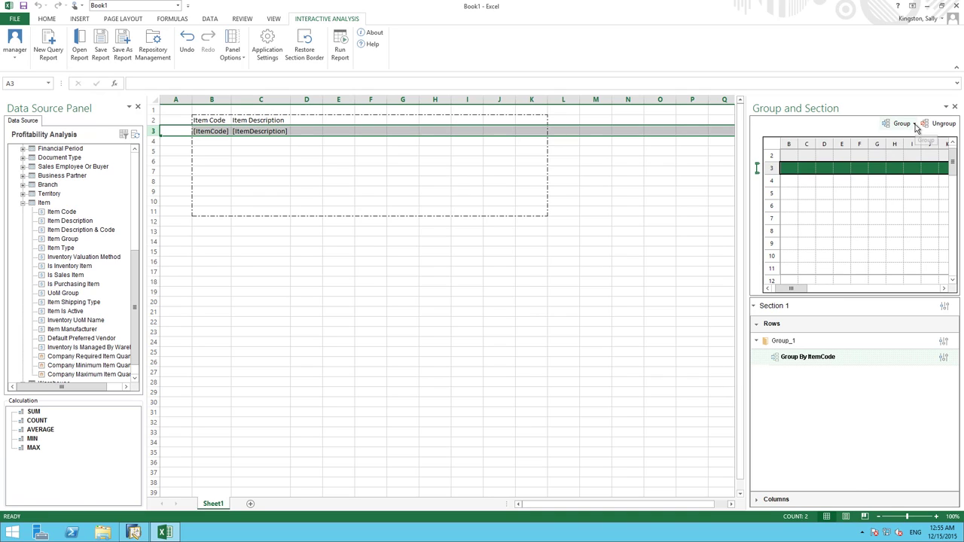
Add a child group under Item Code grouped by Business Partner > Business Partner Code
{"action": "left_click", "coordinate": [916, 125]}
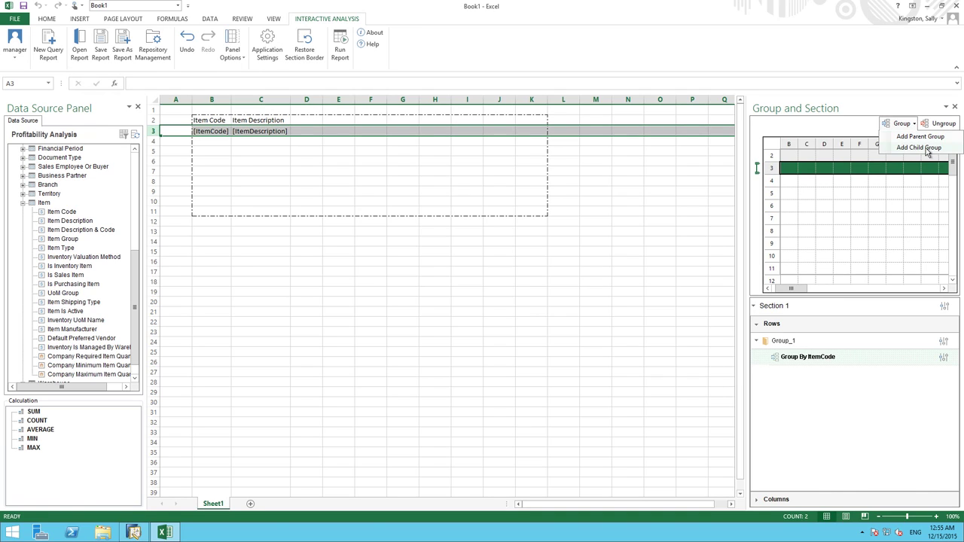
{"action": "left_click", "coordinate": [927, 148]}
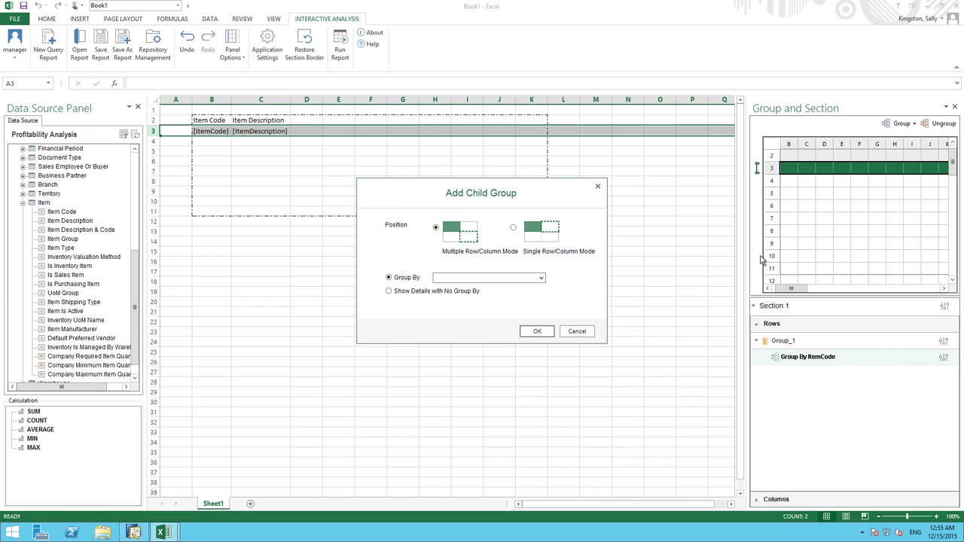
{"action": "left_click", "coordinate": [540, 278]}
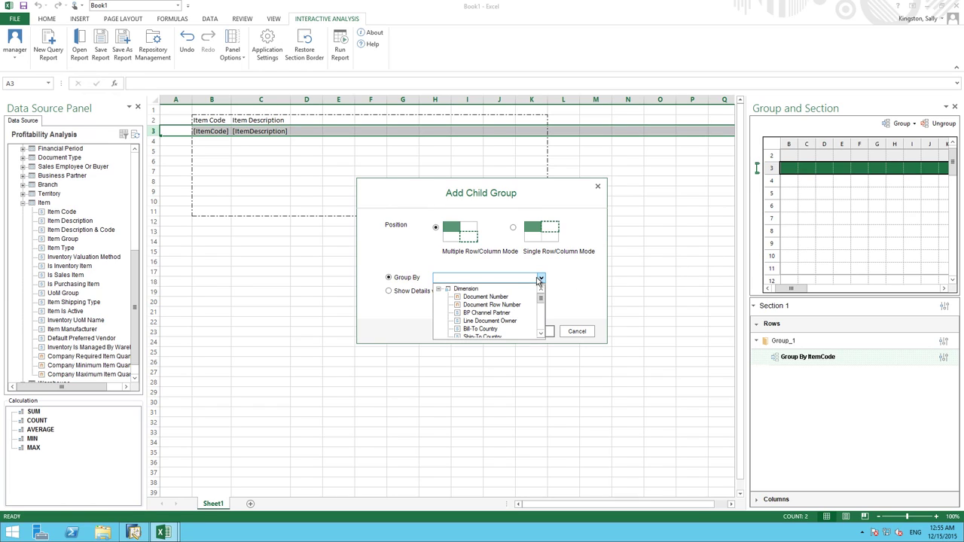
{"action": "left_click", "coordinate": [540, 334]}
{"action": "left_click", "coordinate": [540, 334]}
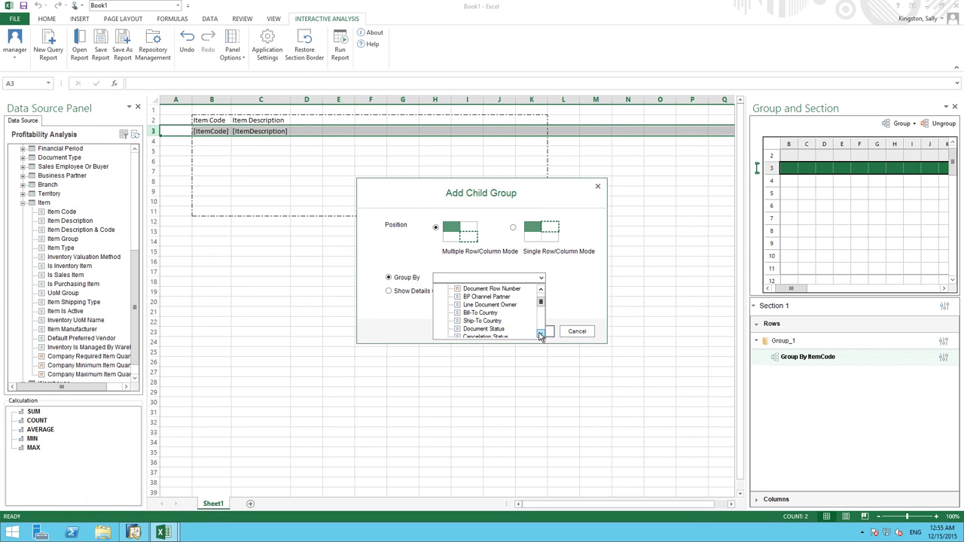
{"action": "left_click", "coordinate": [540, 334]}
{"action": "left_click", "coordinate": [540, 335]}
{"action": "left_click", "coordinate": [540, 335]}
{"action": "left_click", "coordinate": [540, 334]}
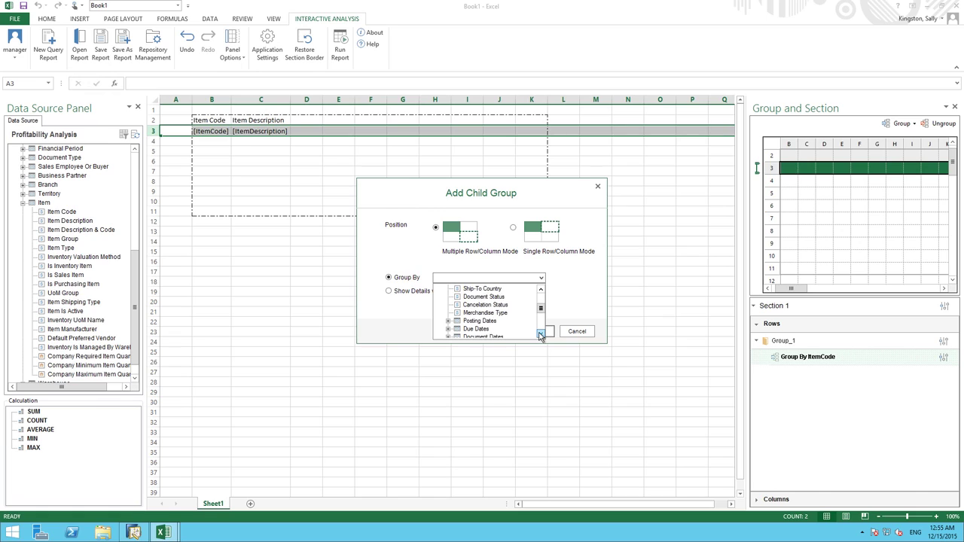
{"action": "left_click", "coordinate": [541, 335]}
{"action": "left_click", "coordinate": [541, 334]}
{"action": "left_click", "coordinate": [540, 335]}
{"action": "left_click", "coordinate": [540, 335]}
{"action": "left_click", "coordinate": [540, 334]}
{"action": "left_click", "coordinate": [540, 334]}
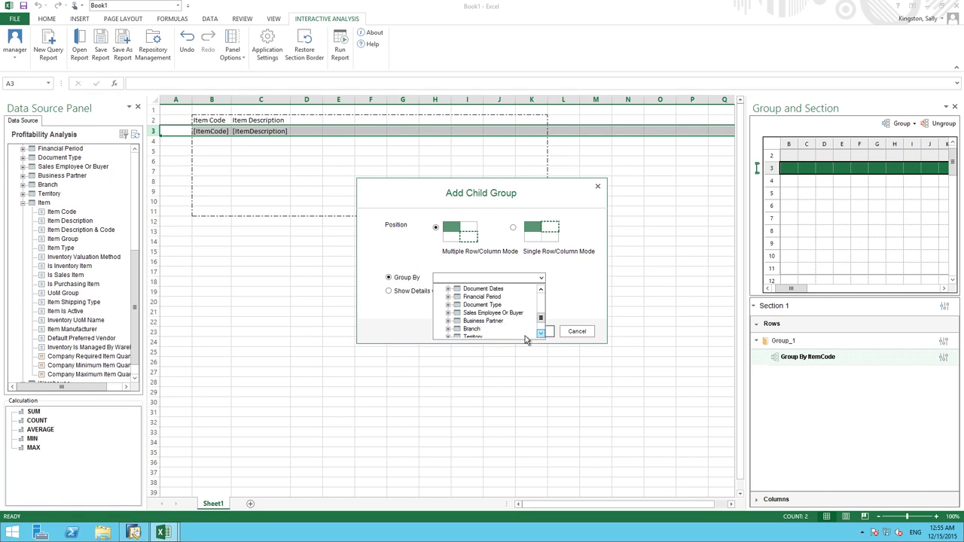
{"action": "left_click", "coordinate": [540, 335]}
{"action": "left_click", "coordinate": [449, 315]}
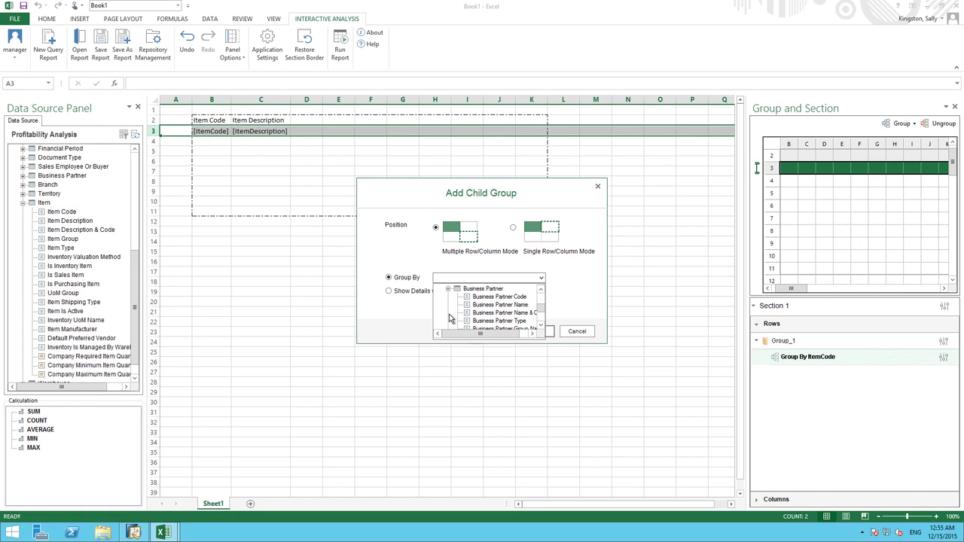
{"action": "left_click", "coordinate": [502, 301]}
{"action": "left_click", "coordinate": [537, 332]}
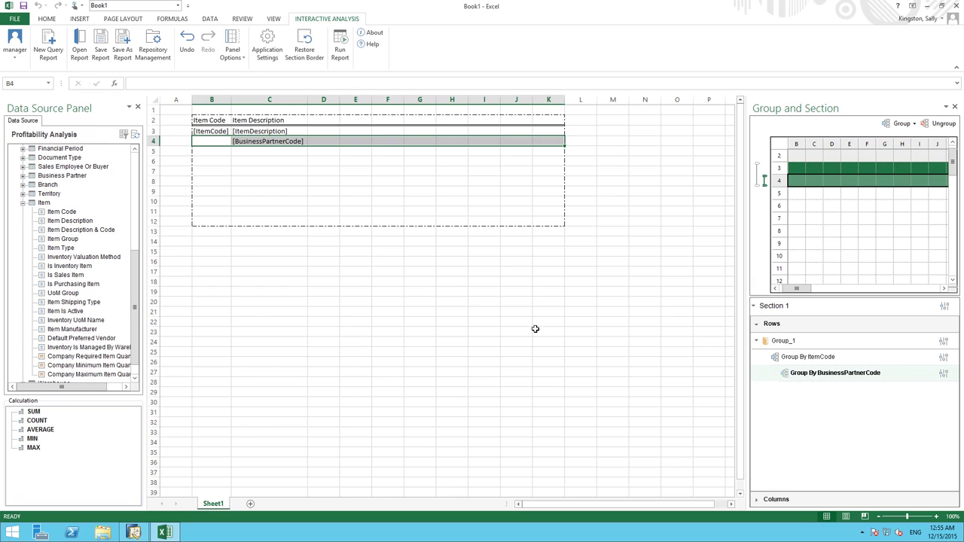
Move the Business Partner Code field to column D and head it 'Customer ID'
{"action": "left_click", "coordinate": [300, 142]}
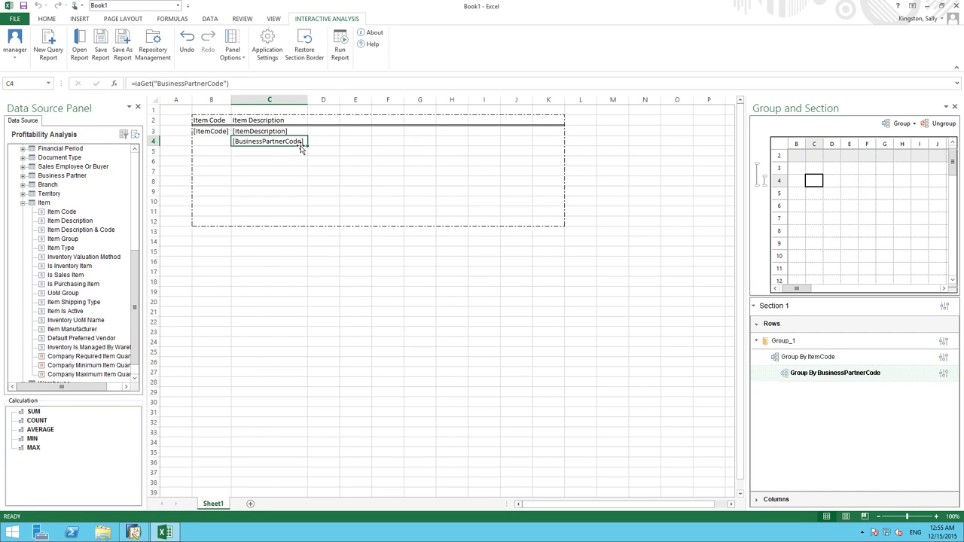
{"action": "left_click_drag", "start_coordinate": [300, 148], "coordinate": [326, 142]}
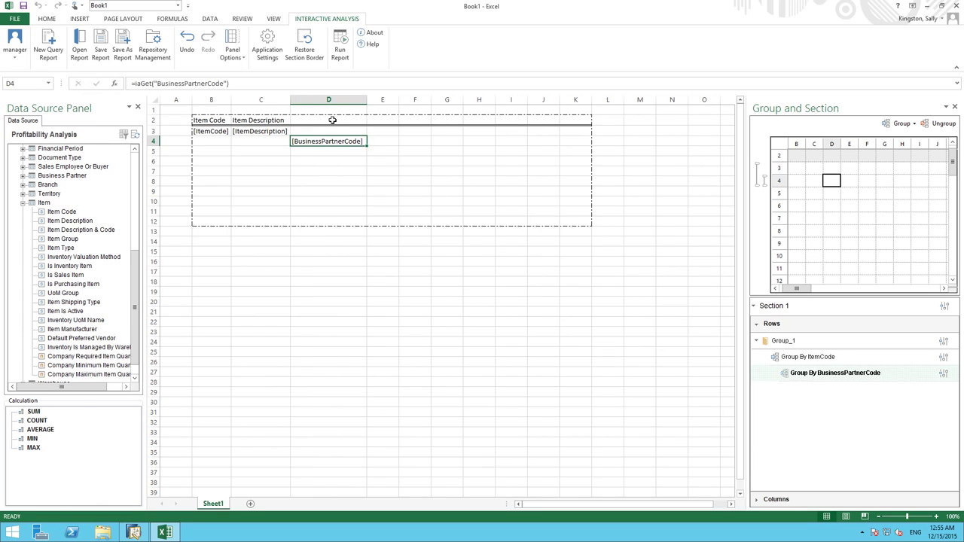
{"action": "left_click", "coordinate": [328, 120]}
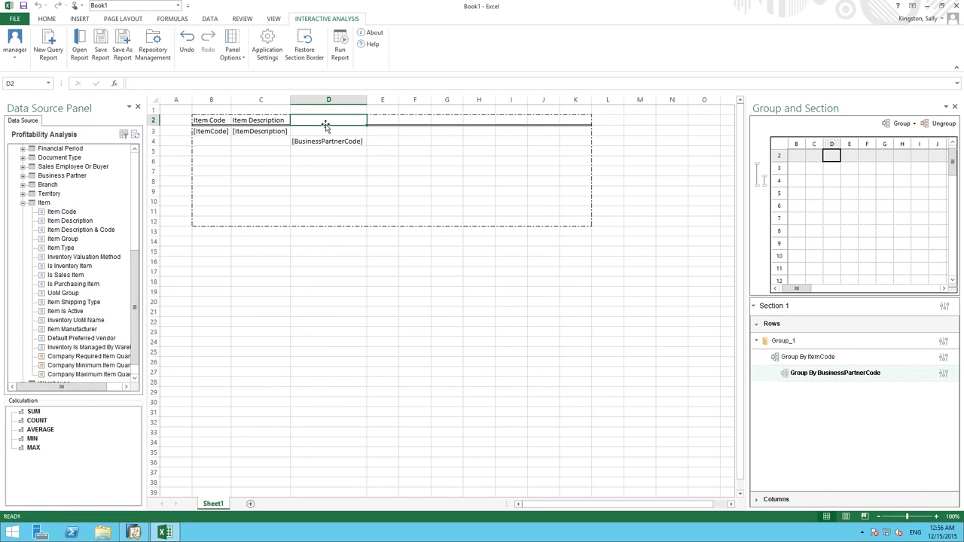
{"action": "type", "text": "Customer I"}
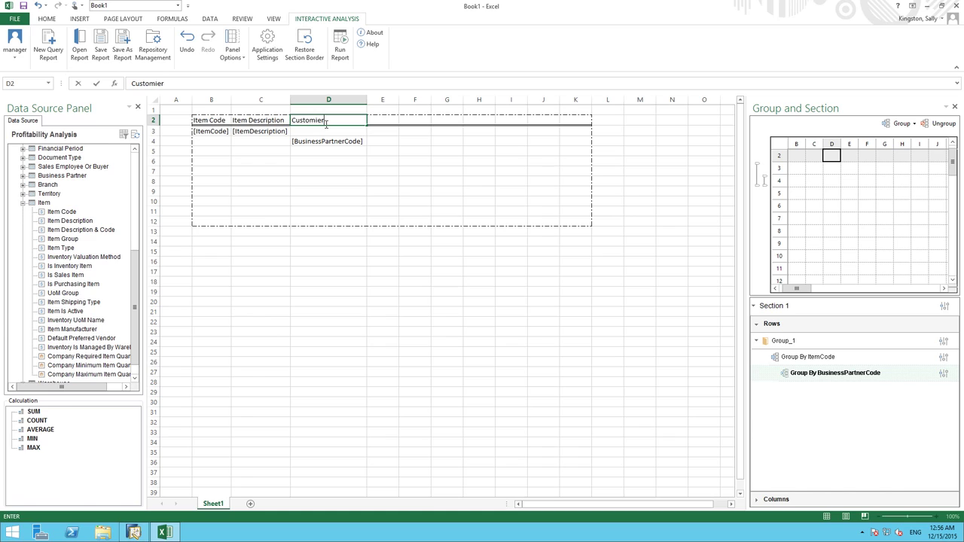
{"action": "type", "text": "D"}
{"action": "left_click", "coordinate": [383, 142]}
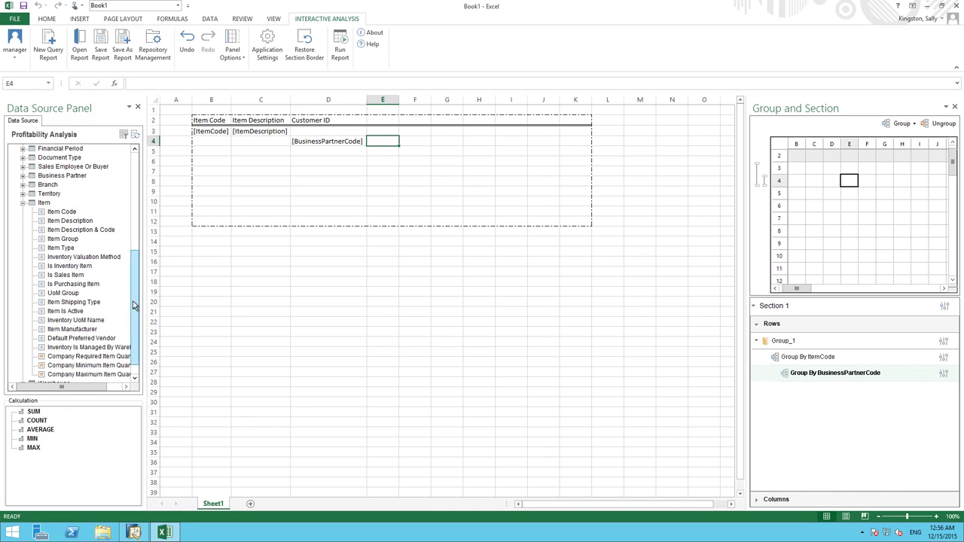
Add Business Partner Name in E4 with the heading 'Customer Name' in E2
{"action": "left_click", "coordinate": [22, 176]}
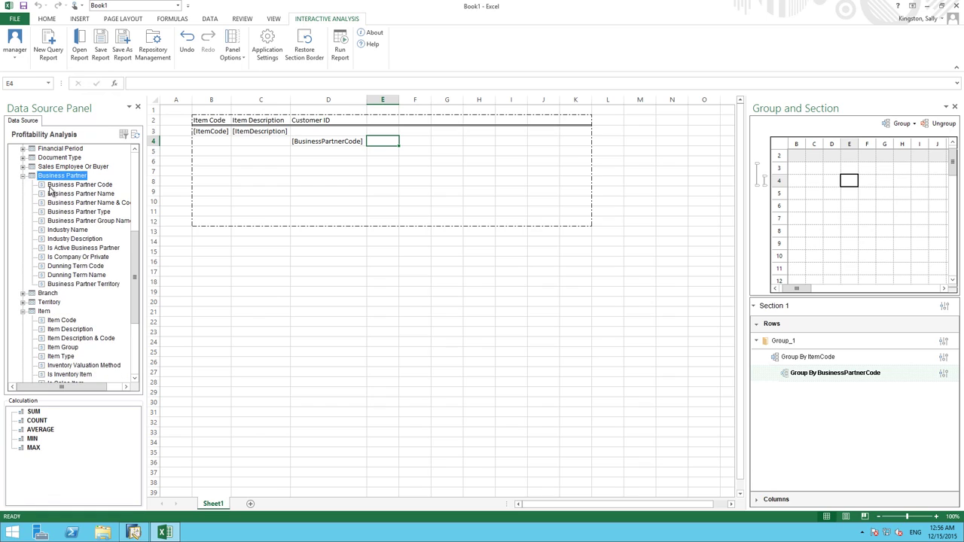
{"action": "left_click_drag", "start_coordinate": [58, 195], "coordinate": [377, 143]}
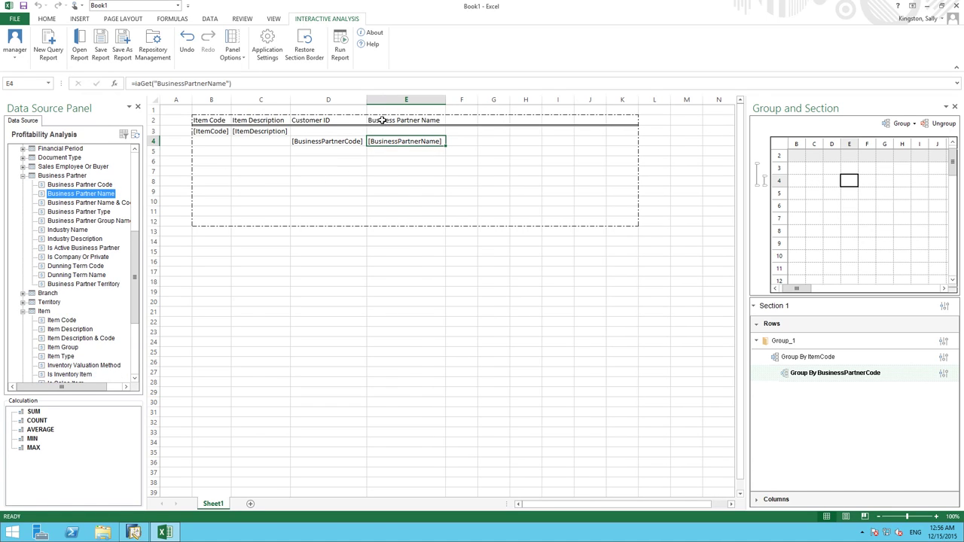
{"action": "left_click", "coordinate": [379, 121]}
{"action": "type", "text": "Customer Name"}
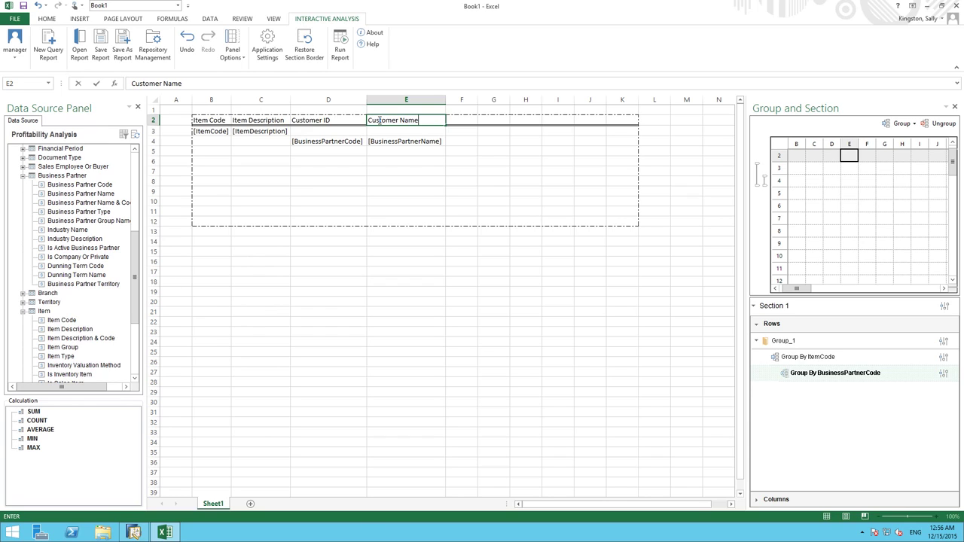
{"action": "left_click", "coordinate": [462, 141]}
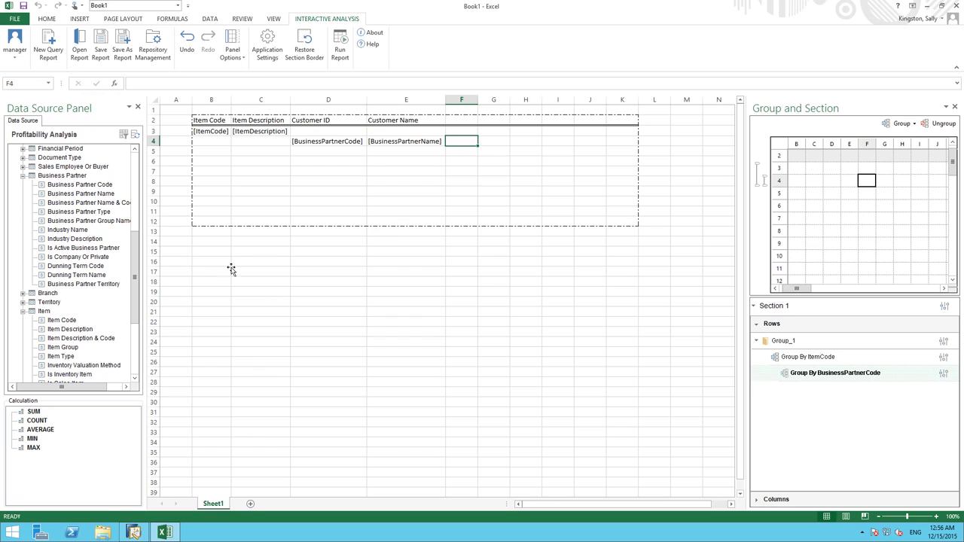
Add Gross Profit (LC) in F4 headed 'Profit', and Net Sales Amount (LC) in G4
{"action": "left_click", "coordinate": [137, 200]}
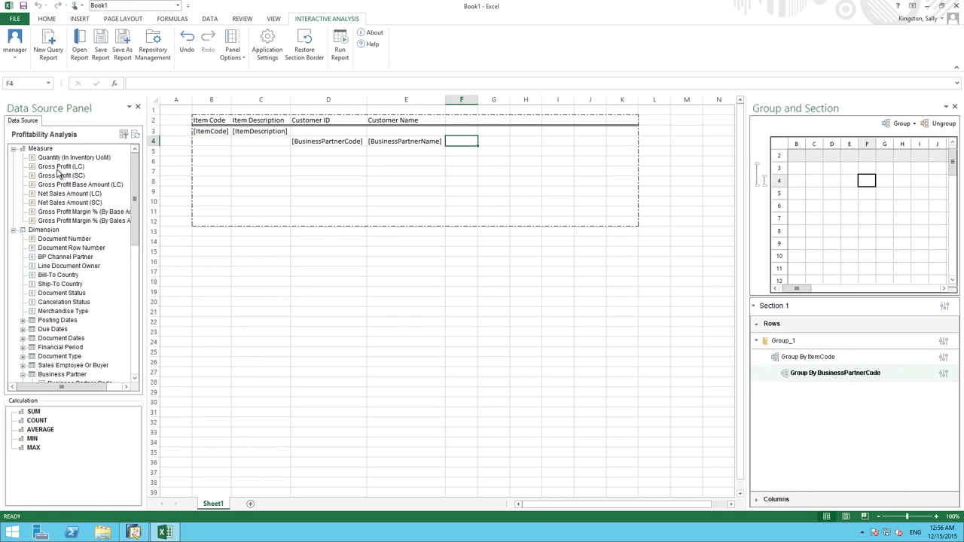
{"action": "left_click_drag", "start_coordinate": [56, 171], "coordinate": [461, 144]}
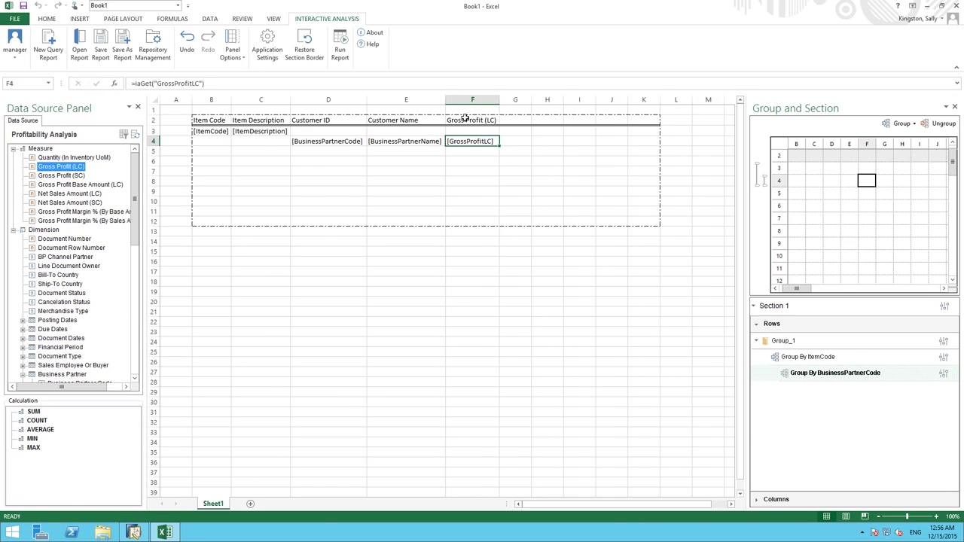
{"action": "left_click", "coordinate": [464, 119]}
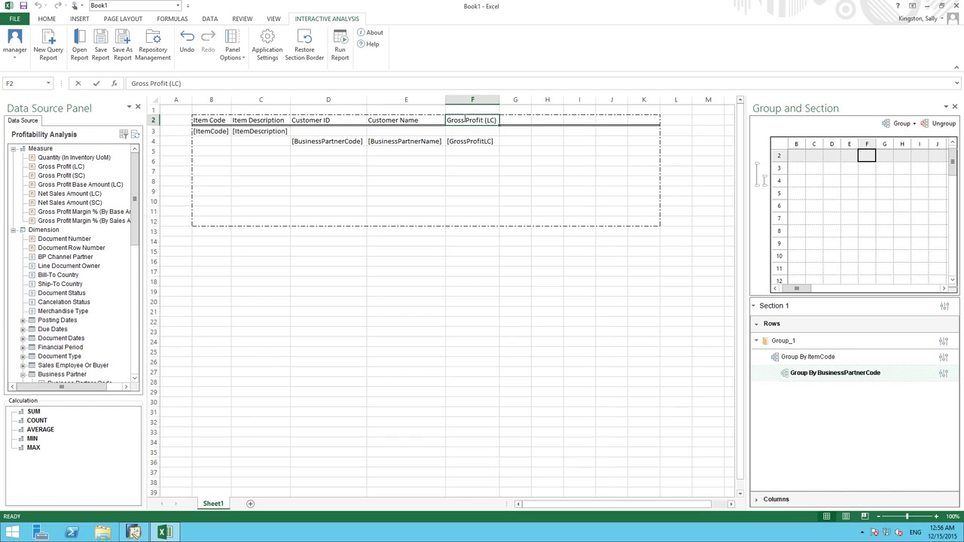
{"action": "type", "text": "Profit"}
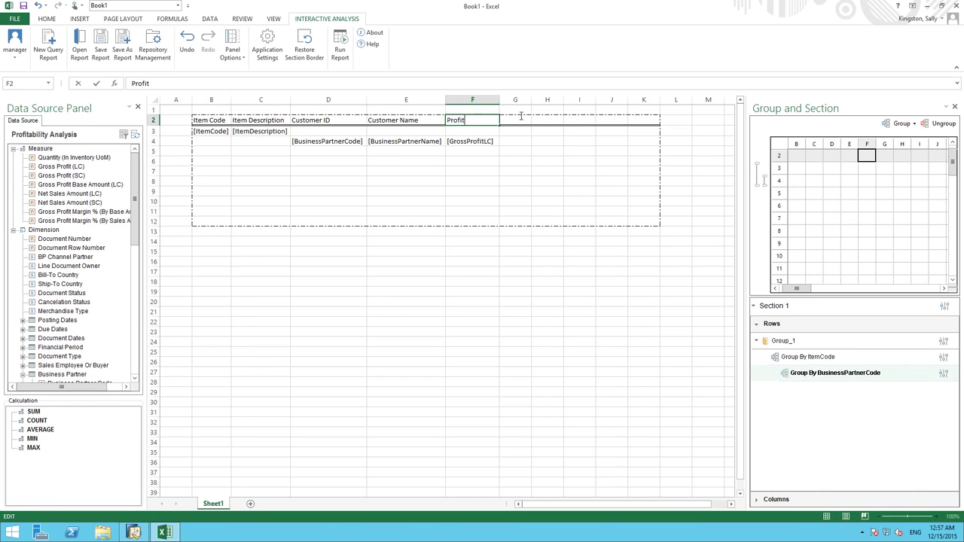
{"action": "left_click", "coordinate": [514, 145]}
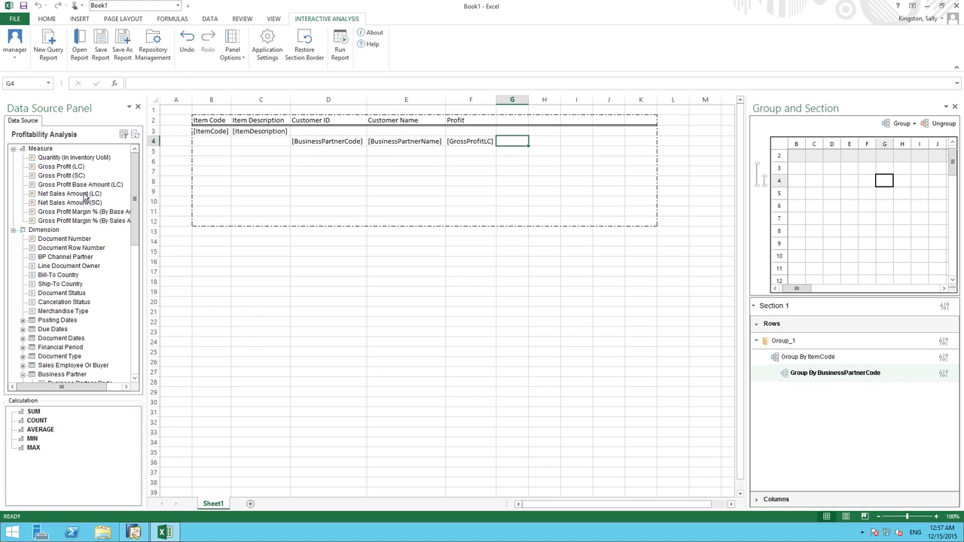
{"action": "left_click_drag", "start_coordinate": [81, 197], "coordinate": [509, 124]}
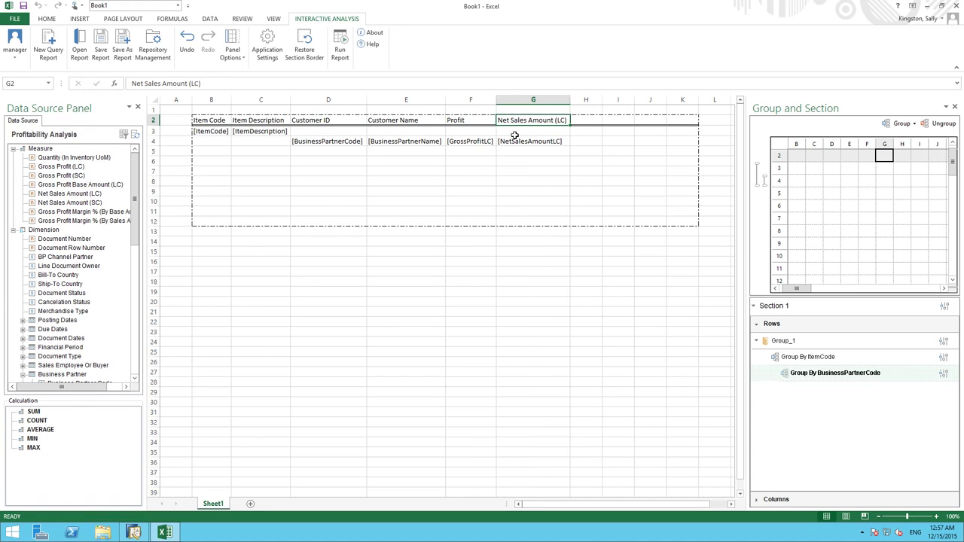
Enter the headings 'Revenue' in G2 and 'Margin %' in H2
{"action": "type", "text": "Revenue"}
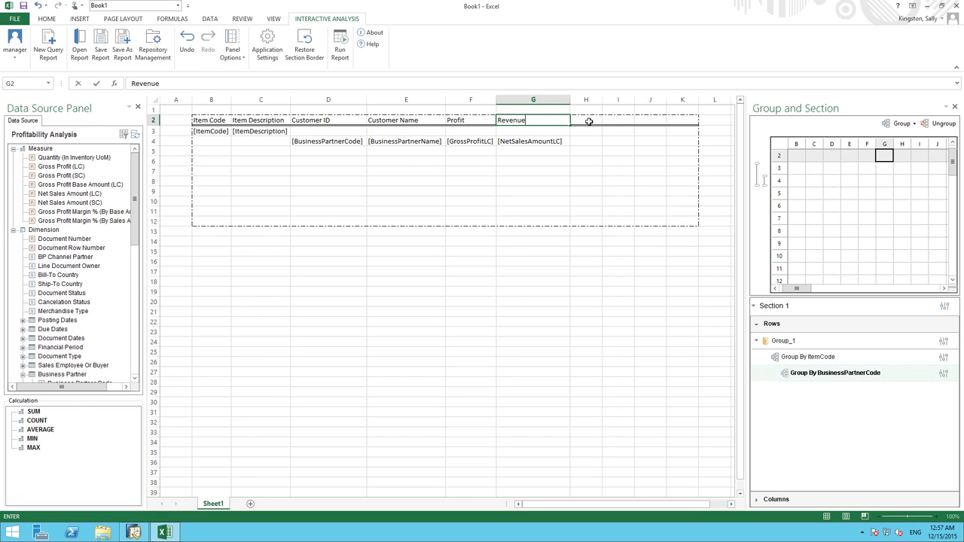
{"action": "left_click", "coordinate": [589, 122]}
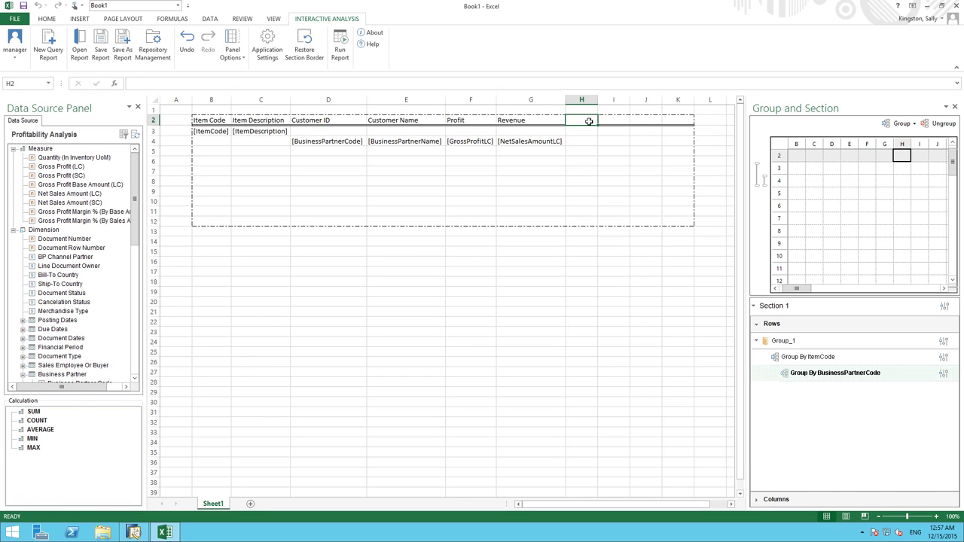
{"action": "type", "text": "Marg"}
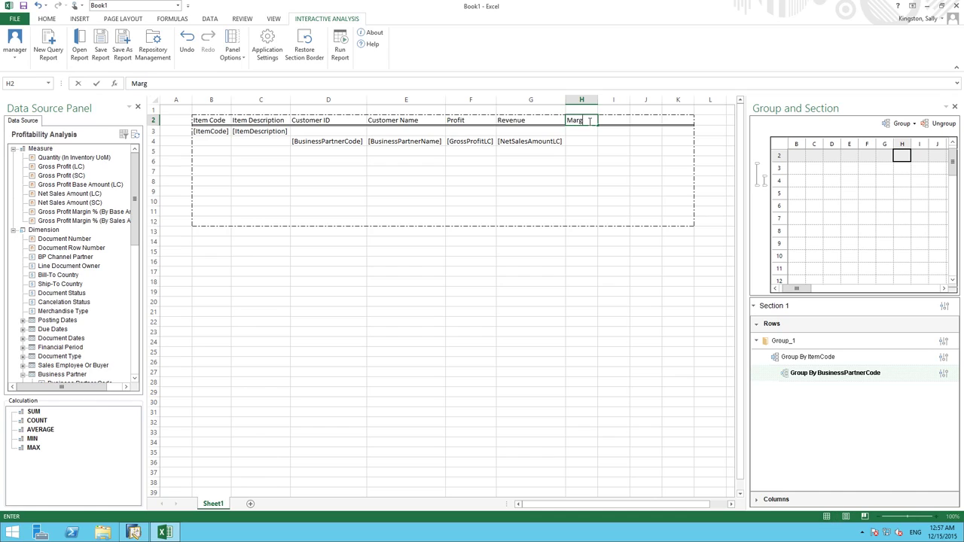
{"action": "type", "text": "in %"}
{"action": "left_click", "coordinate": [588, 142]}
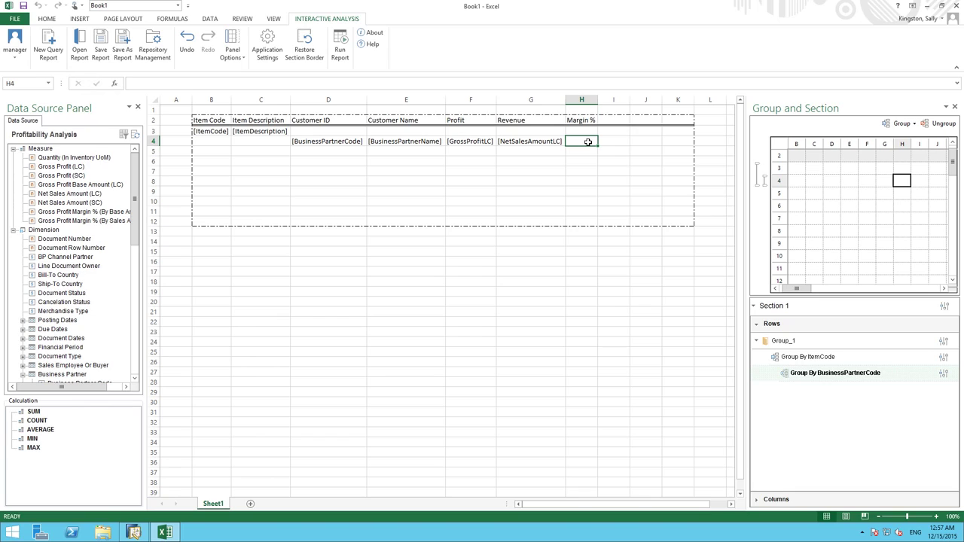
Enter the margin formula =iaCellRef(F4)/iaCellRef(G4)*100 in H4
{"action": "type", "text": "=ia"}
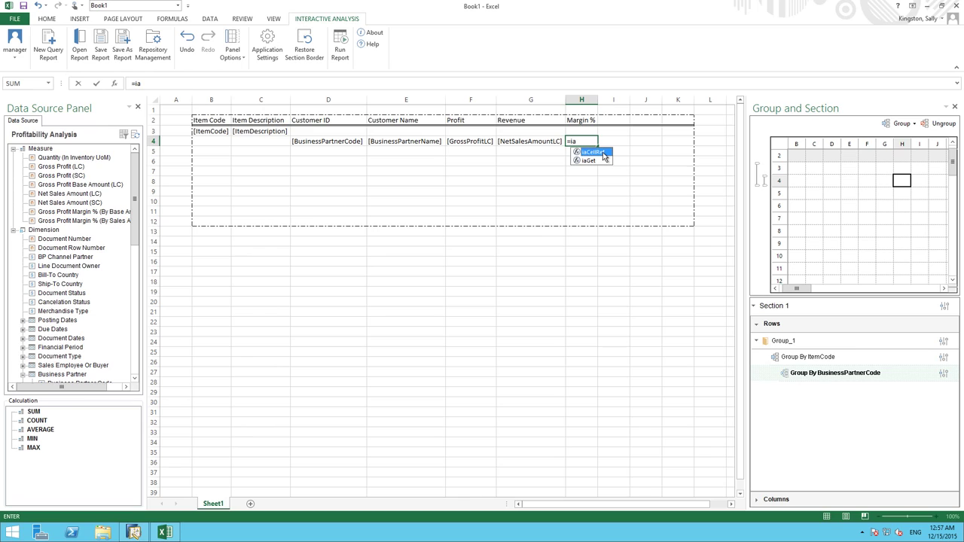
{"action": "double_click", "coordinate": [604, 154]}
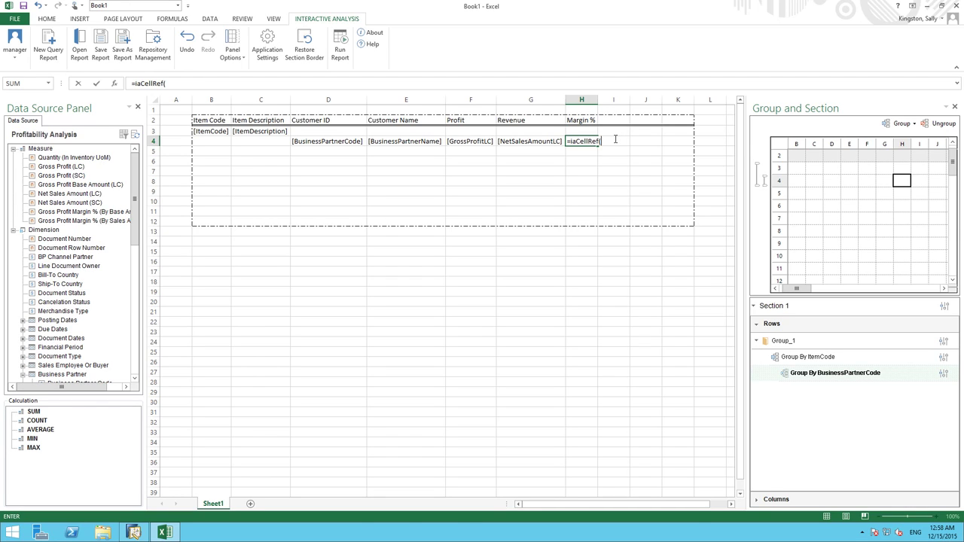
{"action": "type", "text": "F4)"}
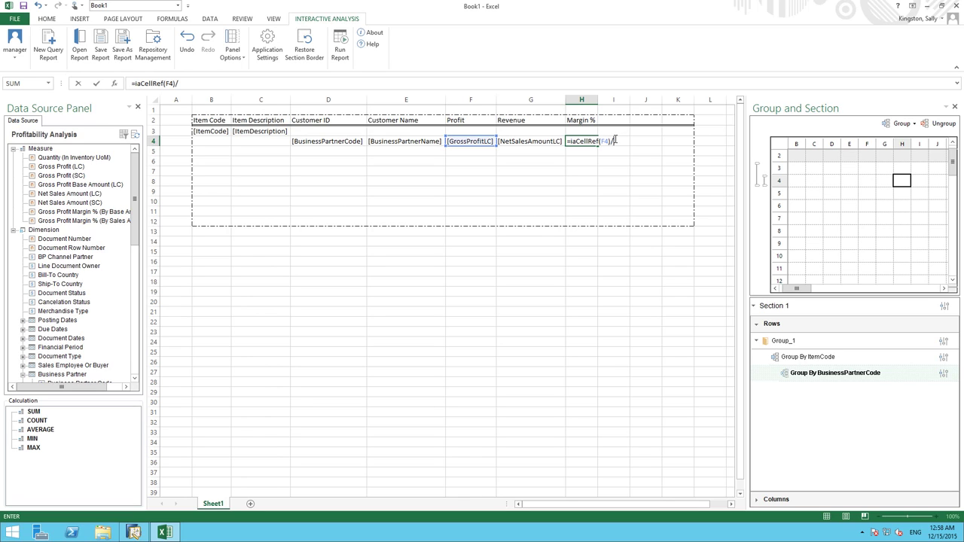
{"action": "type", "text": "/"}
{"action": "type", "text": "ia"}
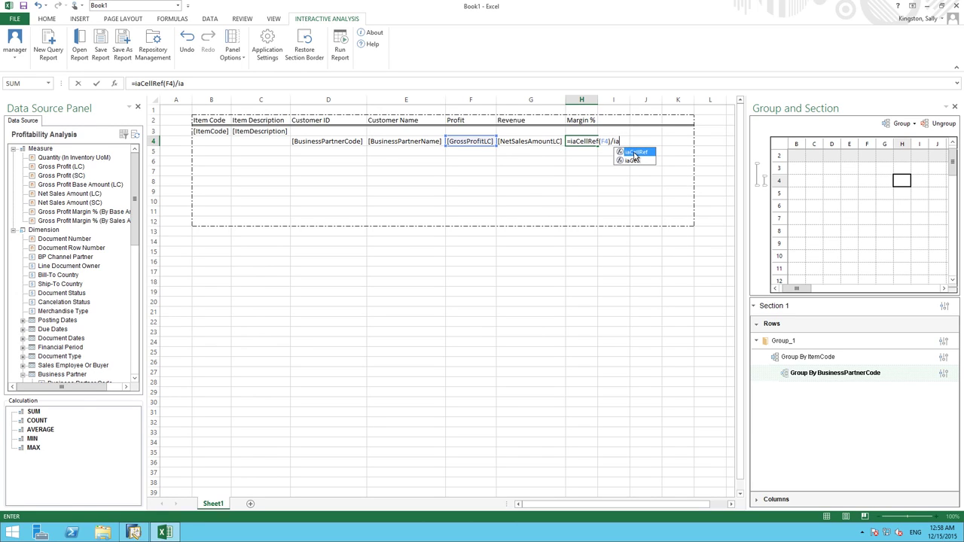
{"action": "double_click", "coordinate": [634, 151]}
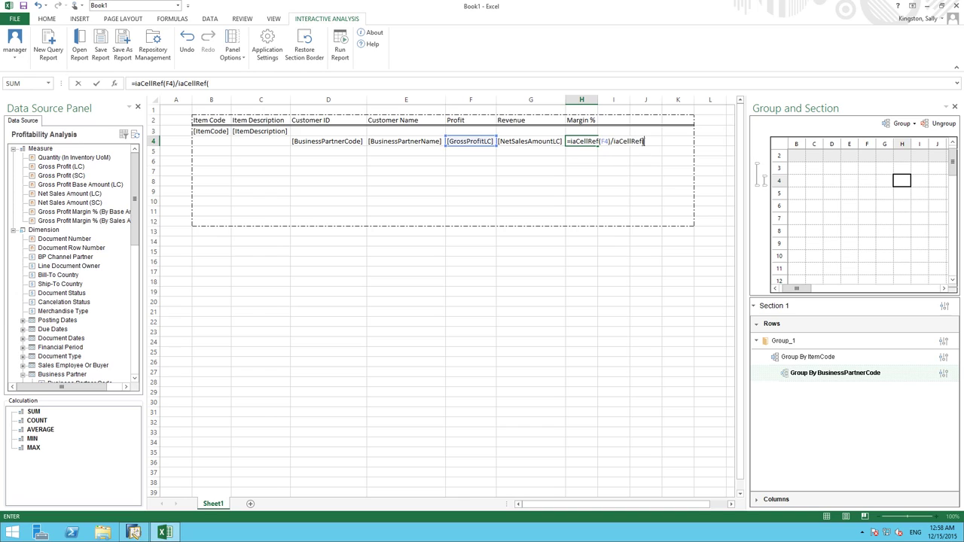
{"action": "type", "text": "G4)"}
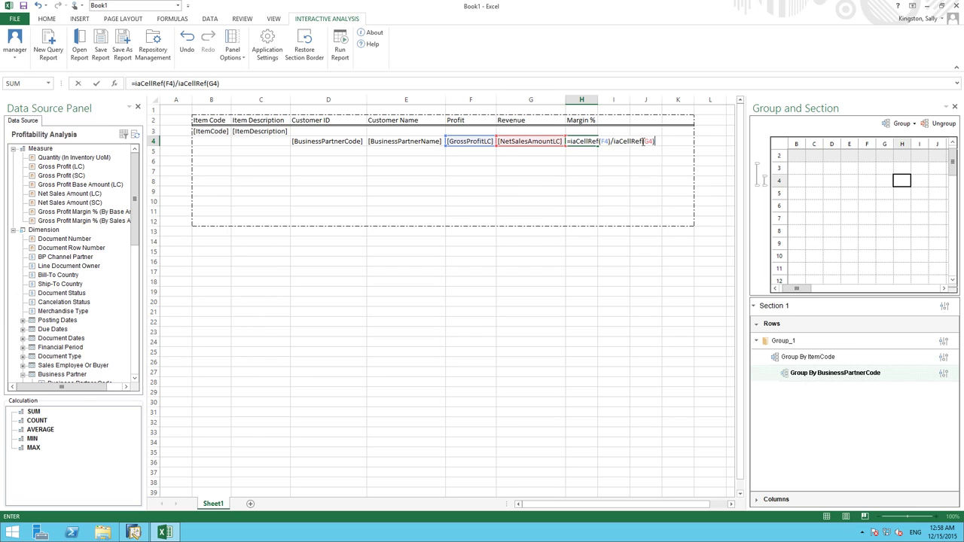
{"action": "type", "text": "*100"}
{"action": "key", "text": "Tab"}
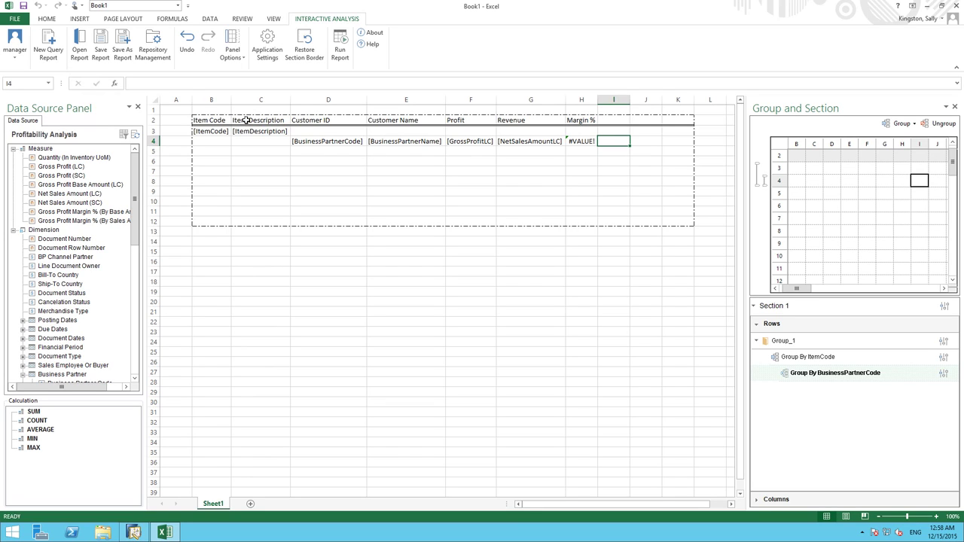
Give header row 2 a yellow fill with bold, italic text
{"action": "left_click", "coordinate": [149, 119]}
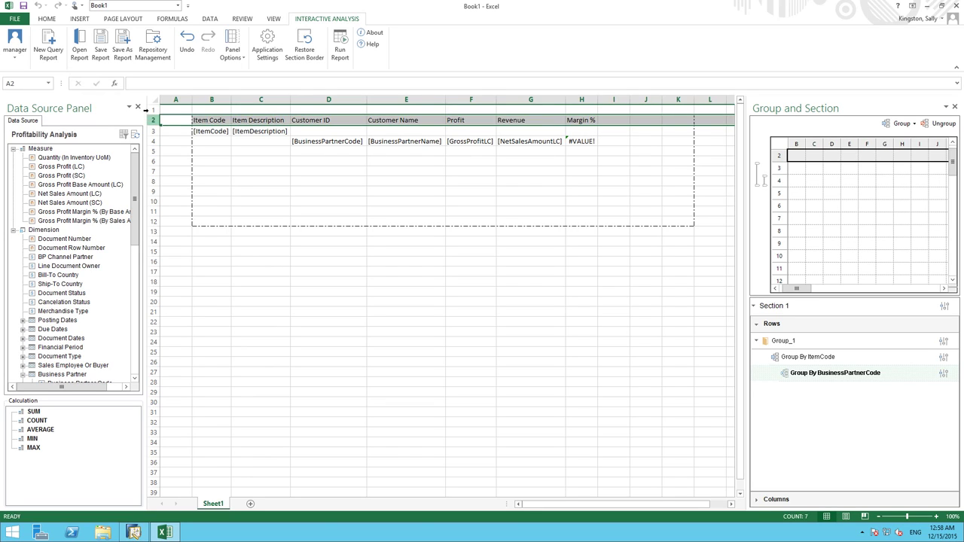
{"action": "left_click", "coordinate": [52, 20]}
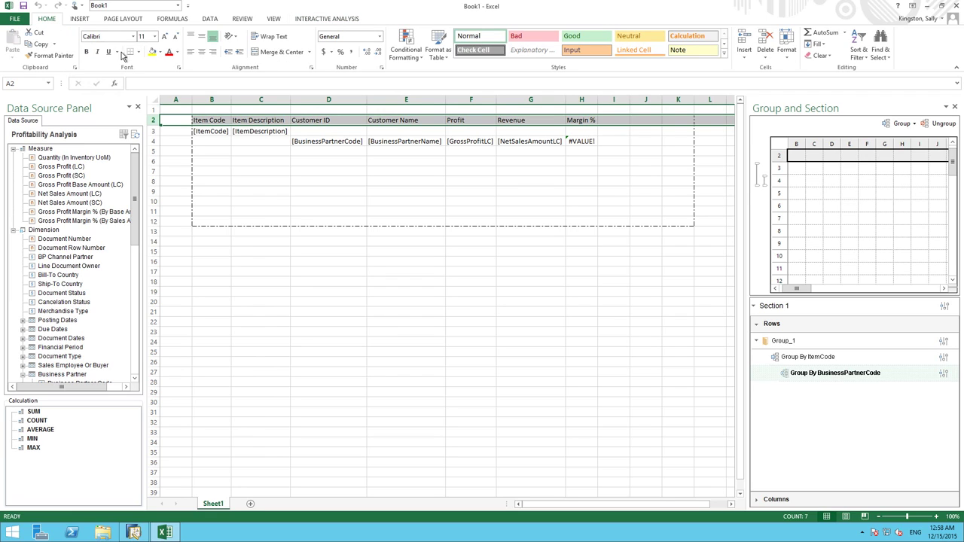
{"action": "left_click", "coordinate": [152, 51]}
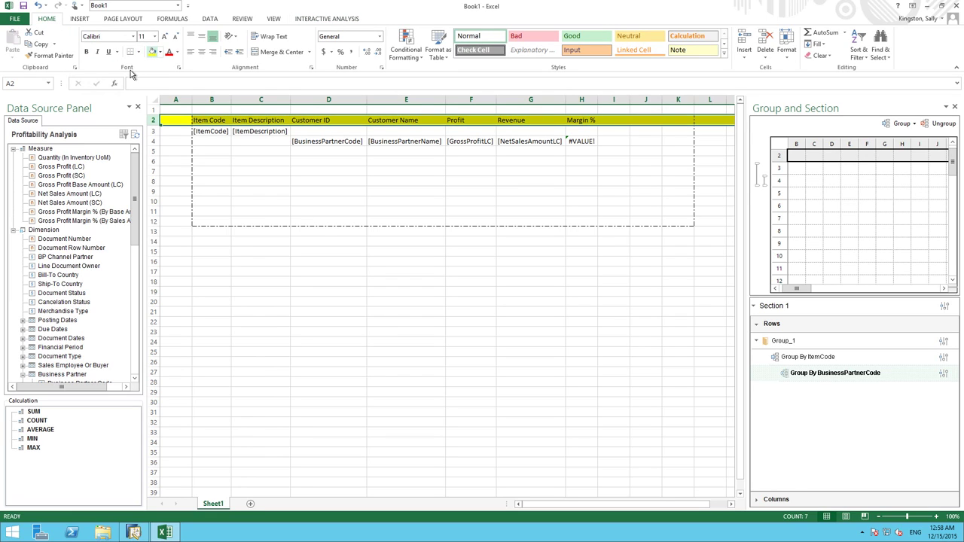
{"action": "left_click", "coordinate": [87, 51]}
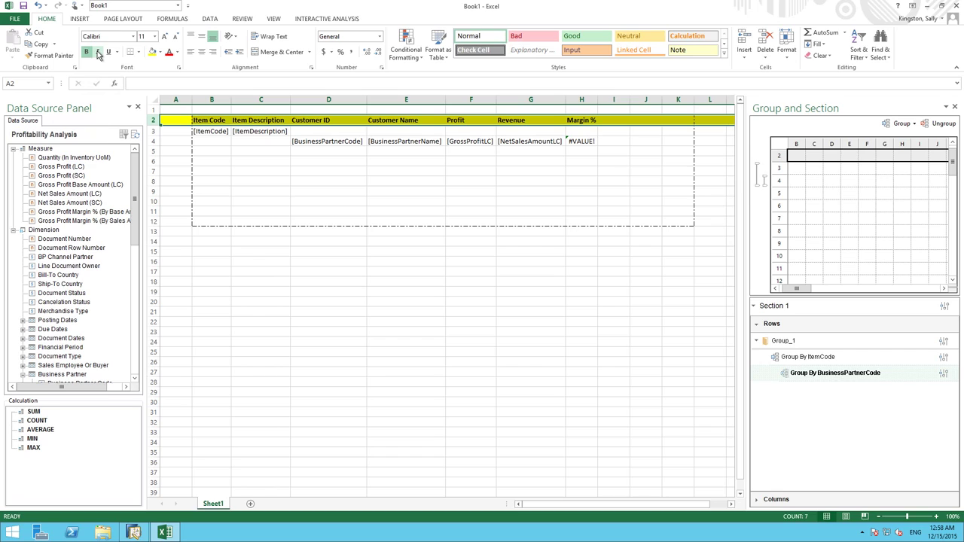
{"action": "left_click", "coordinate": [98, 52]}
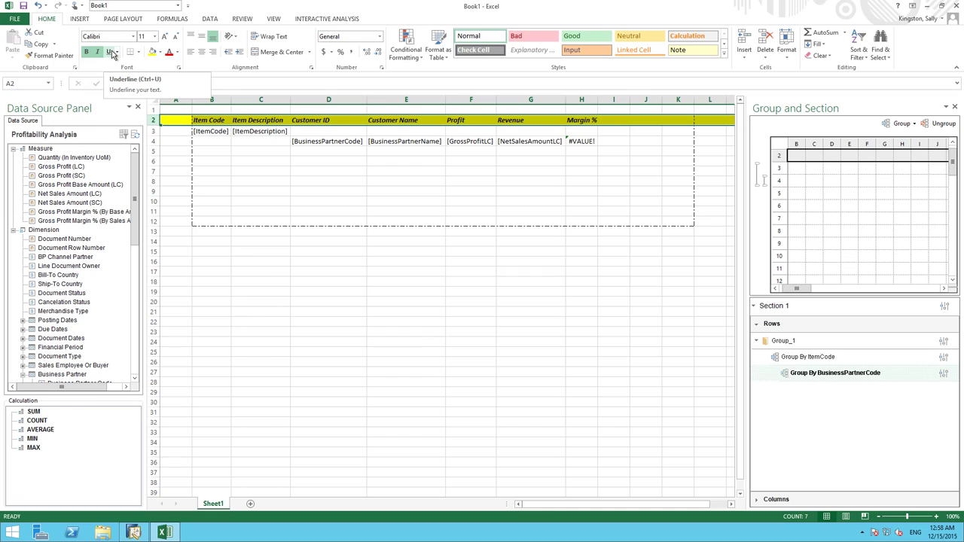
Add a SUM subtotal in F3 that references profit cell F4
{"action": "left_click", "coordinate": [477, 133]}
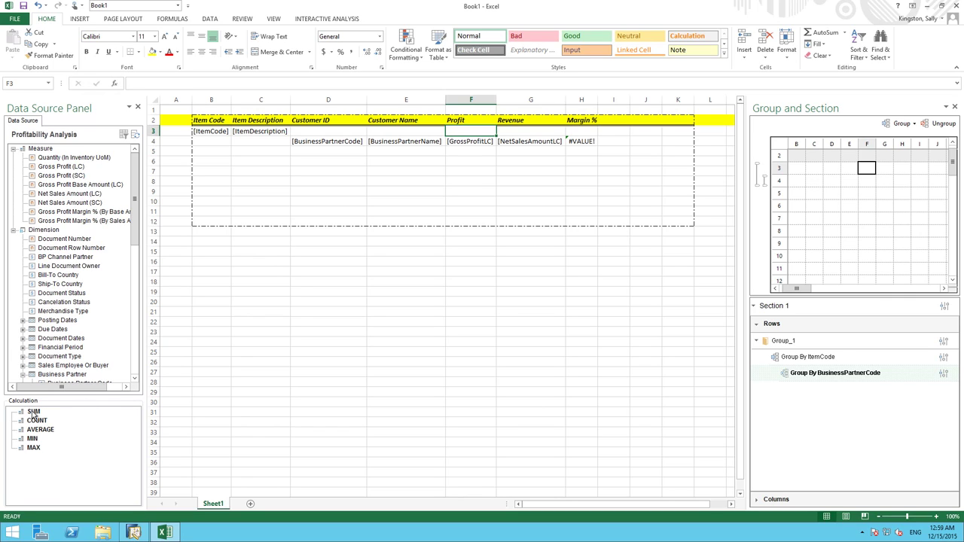
{"action": "left_click_drag", "start_coordinate": [34, 415], "coordinate": [468, 132]}
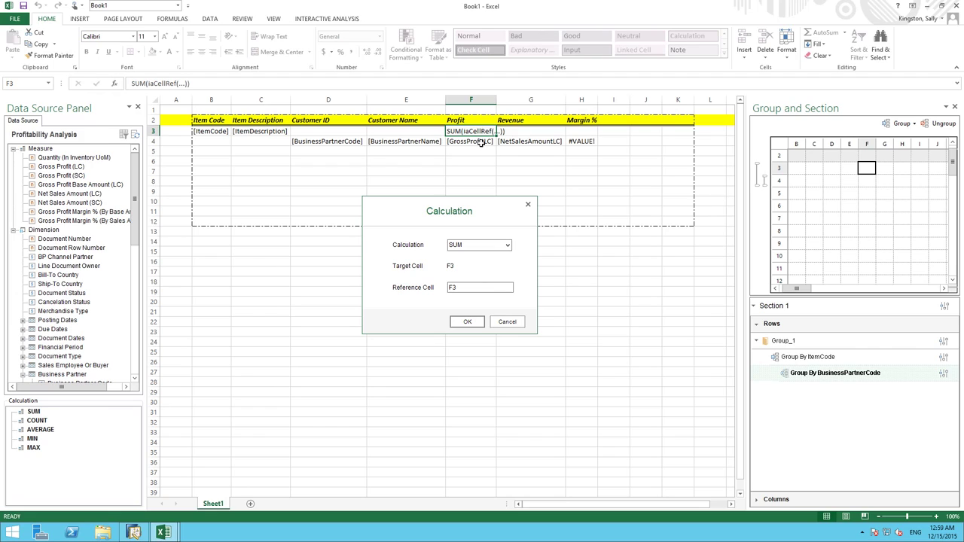
{"action": "left_click", "coordinate": [453, 287]}
{"action": "key", "text": "BackSpace"}
{"action": "type", "text": "4"}
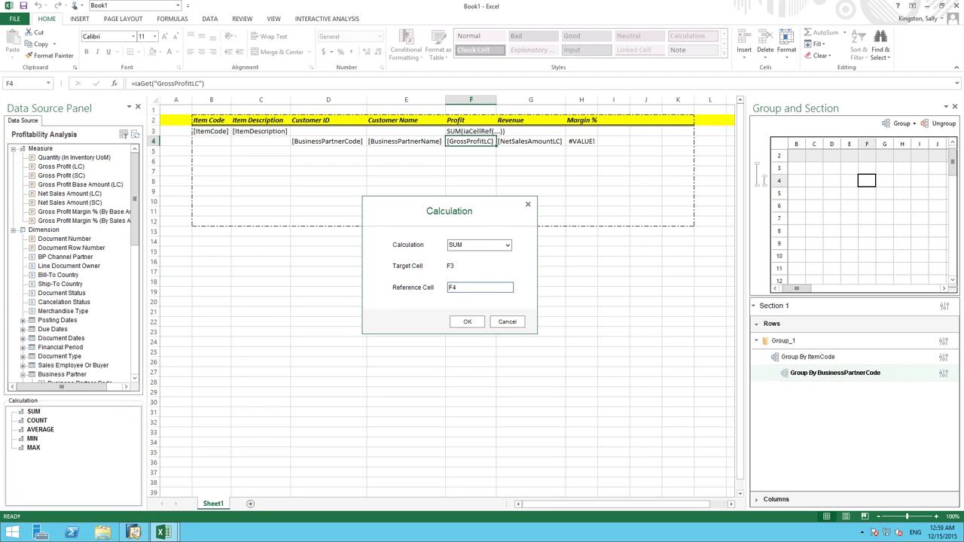
{"action": "left_click", "coordinate": [467, 321]}
Label E3 'SubTotal' and row 5 'GrandTotal'
{"action": "left_click", "coordinate": [414, 133]}
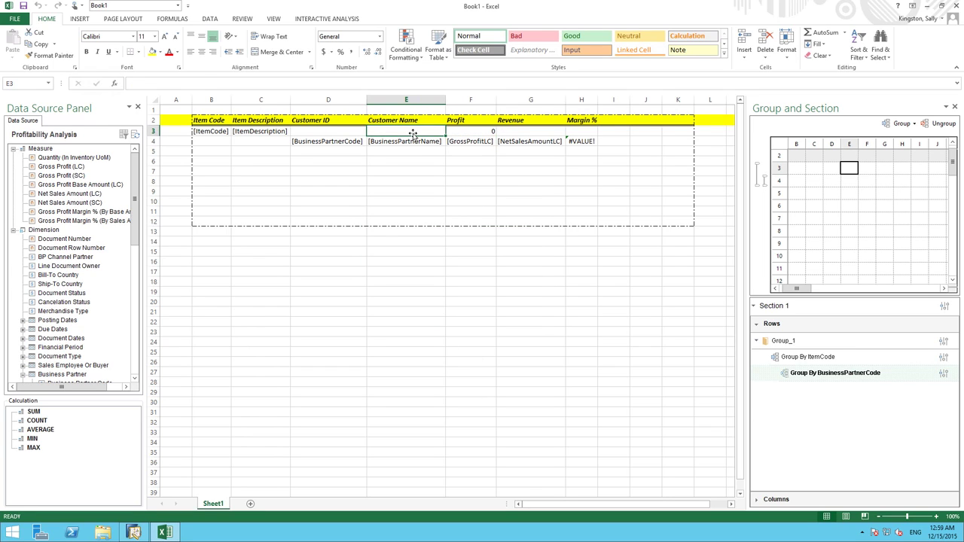
{"action": "type", "text": "SubTotal"}
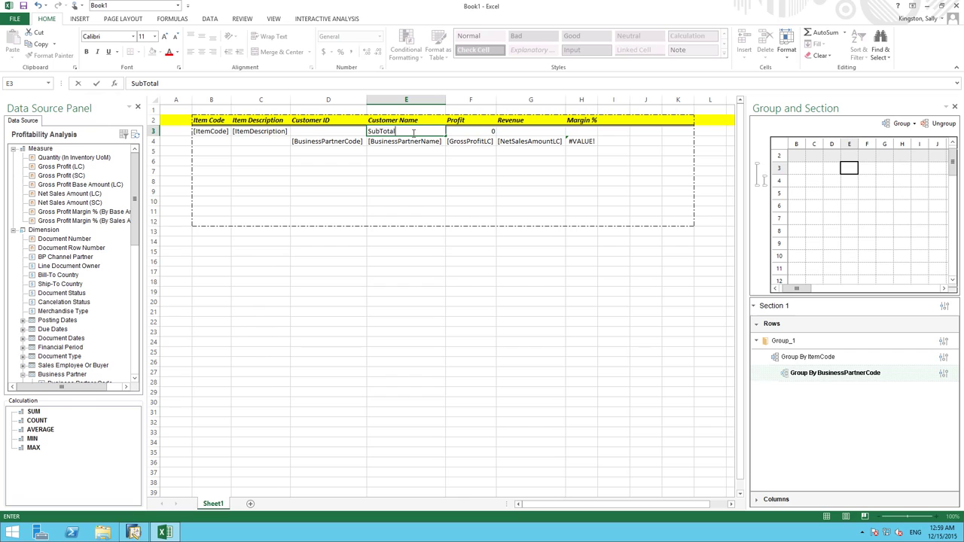
{"action": "left_click", "coordinate": [420, 152]}
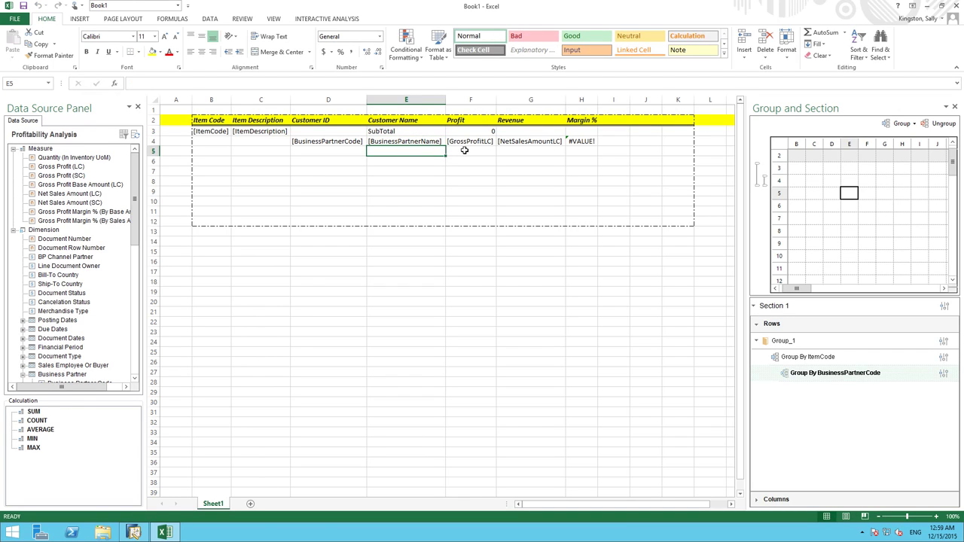
{"action": "type", "text": "GrandTotal"}
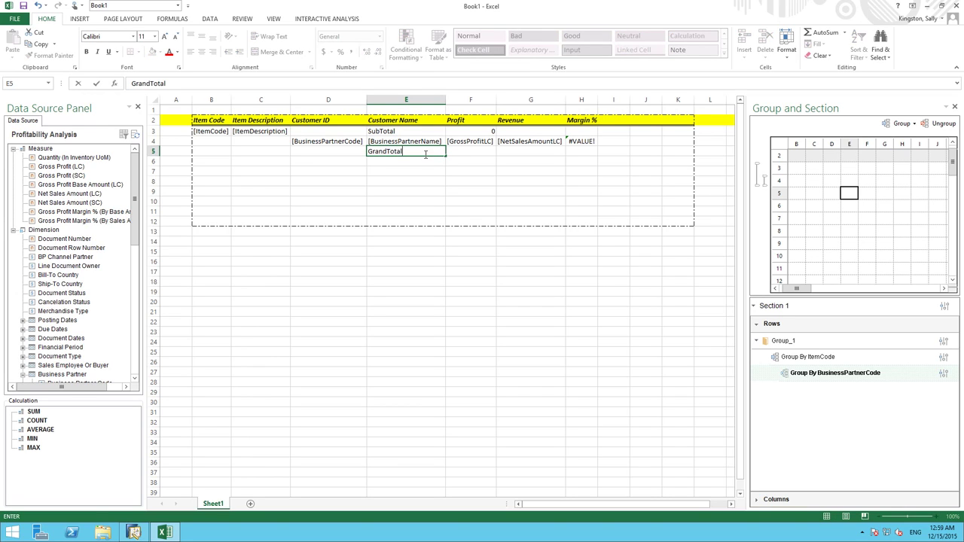
{"action": "left_click", "coordinate": [472, 151]}
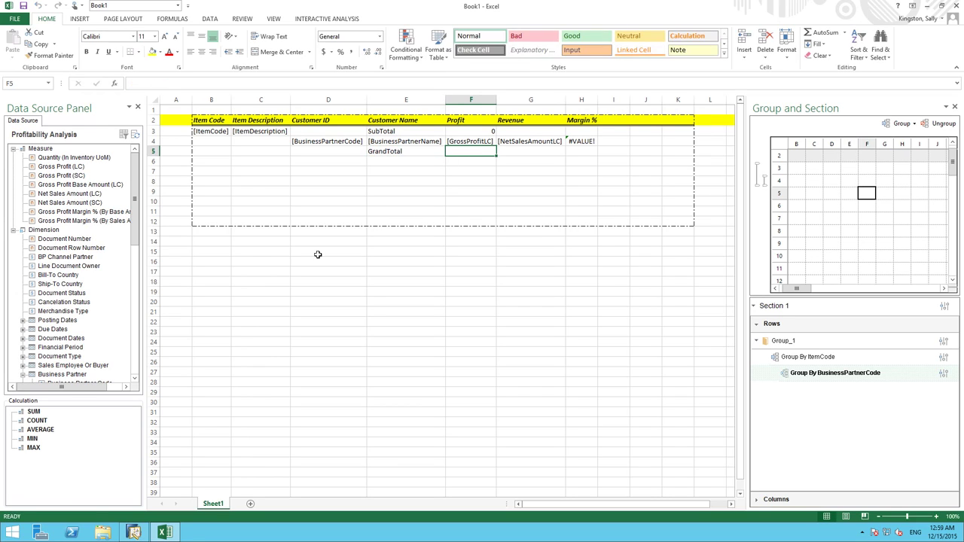
Add a grand total SUM in F5 referencing profit cell F4
{"action": "left_click_drag", "start_coordinate": [34, 412], "coordinate": [476, 155]}
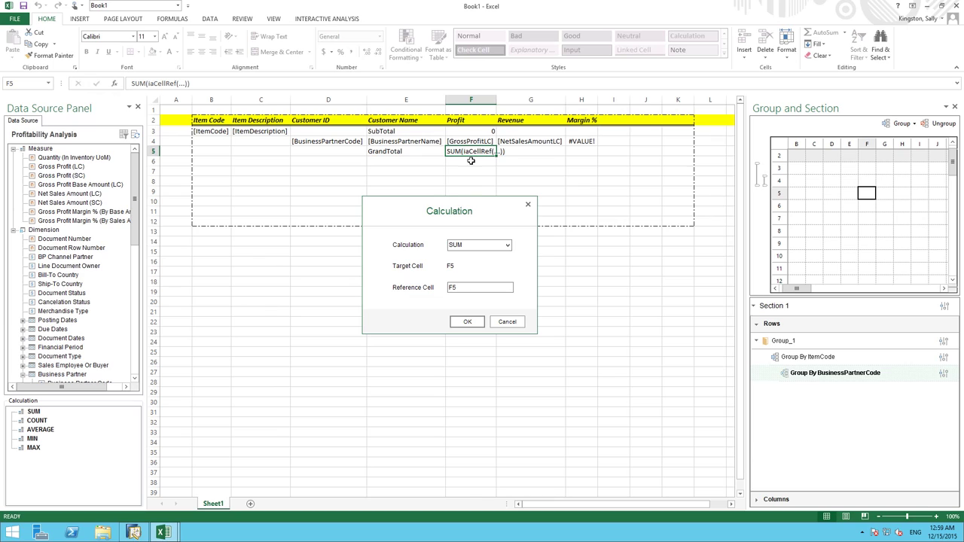
{"action": "left_click", "coordinate": [450, 288]}
{"action": "left_click", "coordinate": [471, 141]}
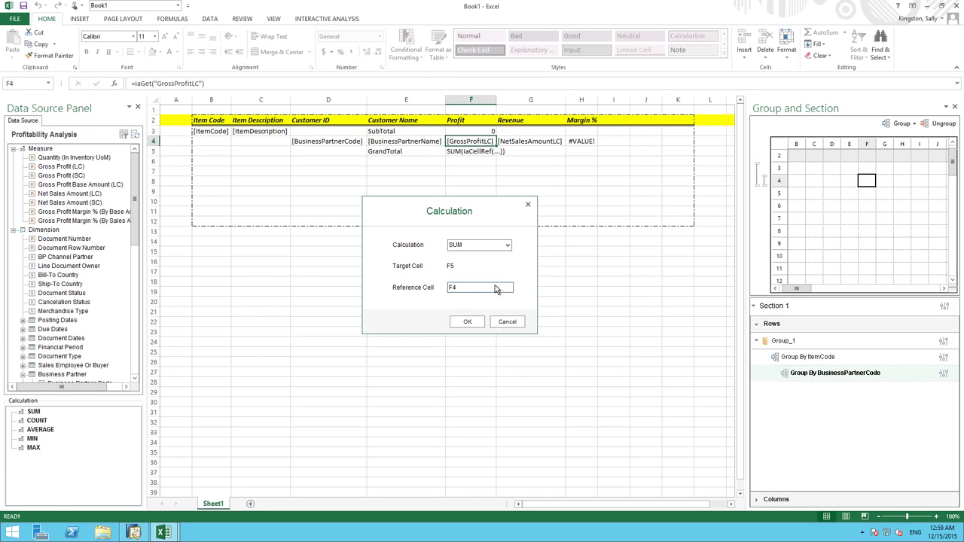
{"action": "left_click", "coordinate": [468, 322]}
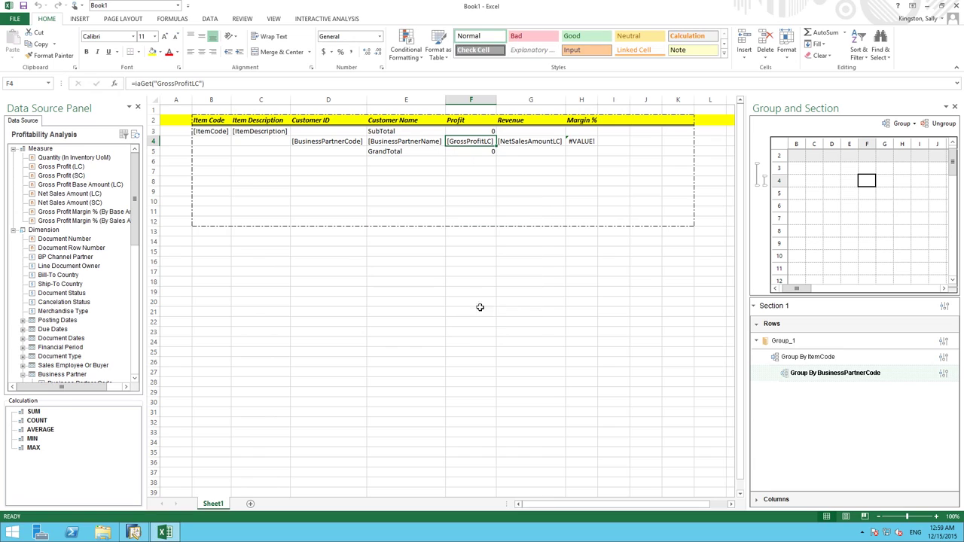
Format the SubTotal (E3:F3) and GrandTotal (E5:F5) rows in red bold text
{"action": "left_click_drag", "start_coordinate": [439, 134], "coordinate": [469, 134]}
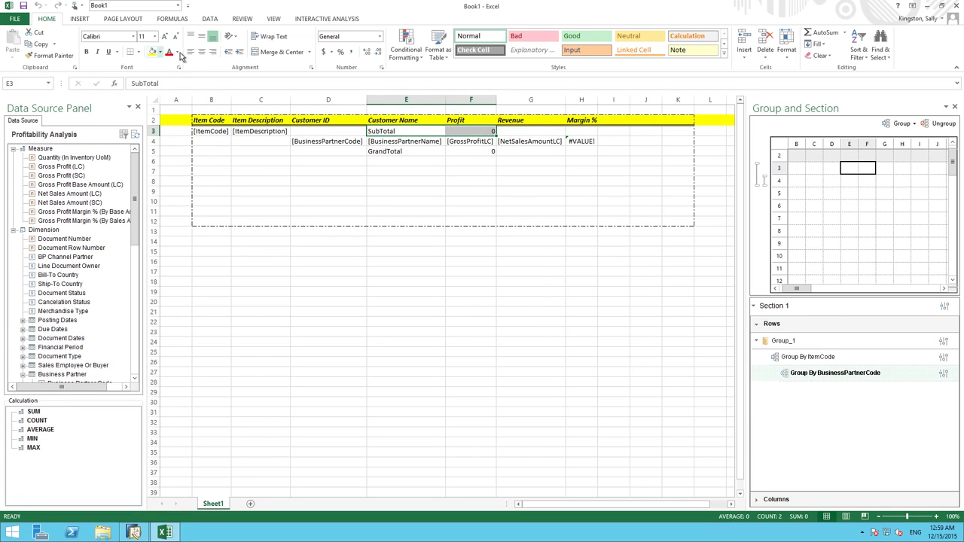
{"action": "left_click", "coordinate": [171, 57]}
{"action": "left_click", "coordinate": [86, 51]}
{"action": "left_click_drag", "start_coordinate": [385, 150], "coordinate": [470, 153]}
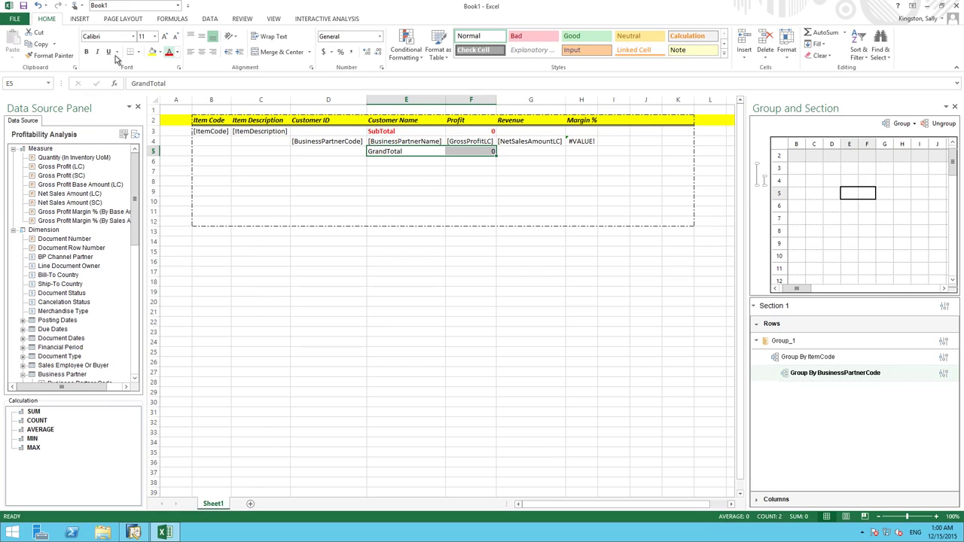
{"action": "left_click", "coordinate": [168, 52]}
{"action": "left_click", "coordinate": [88, 53]}
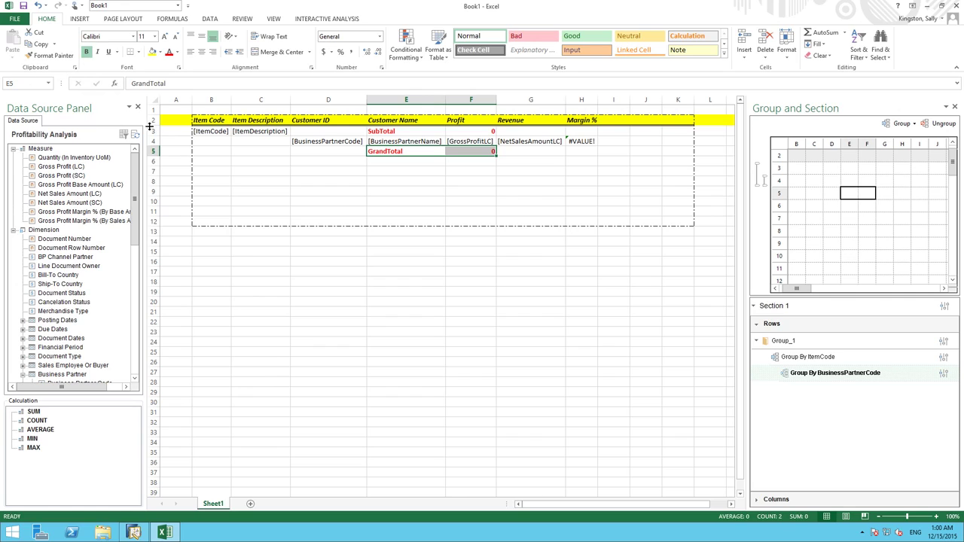
{"action": "left_click", "coordinate": [150, 130]}
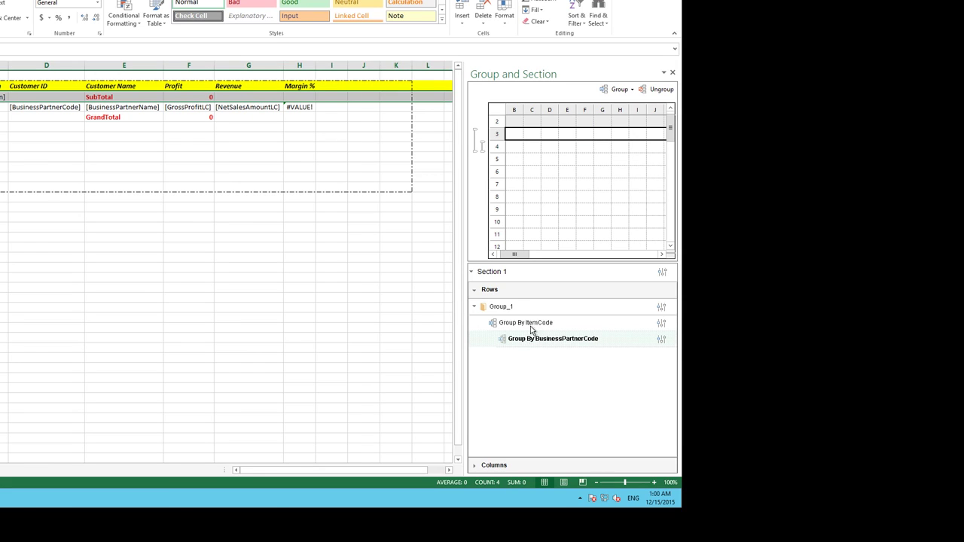
Add a Group_1 filter on Item dimension, Item Code attribute, with operator IN
{"action": "left_click", "coordinate": [523, 307]}
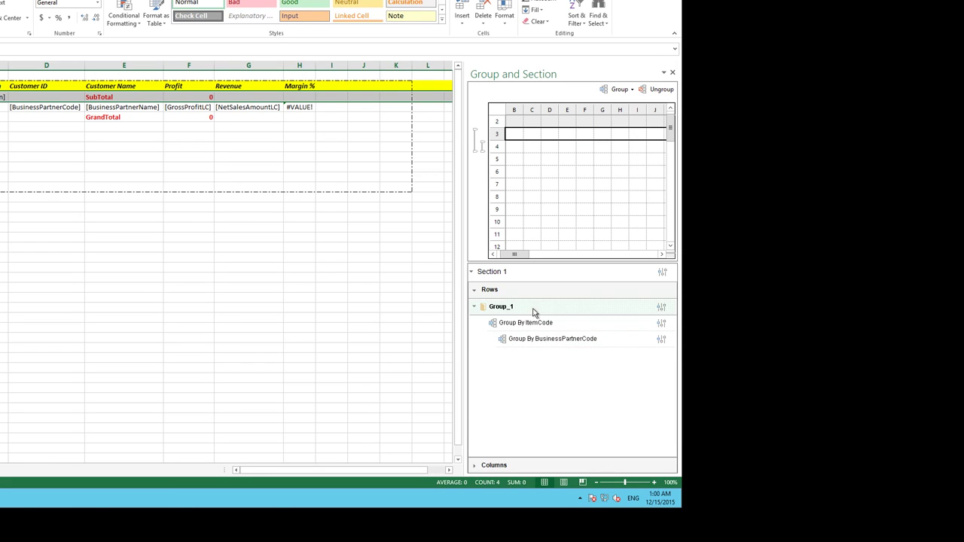
{"action": "left_click", "coordinate": [662, 309]}
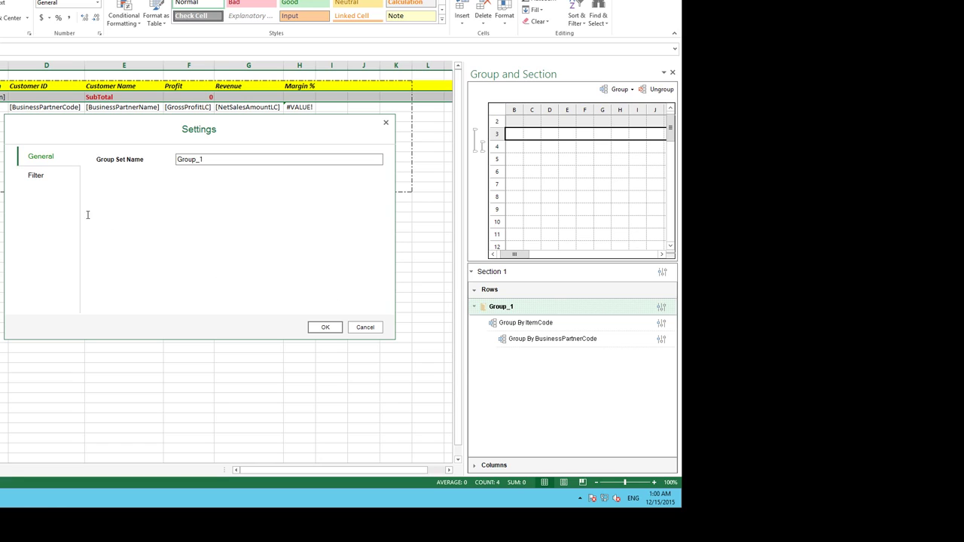
{"action": "left_click", "coordinate": [34, 176]}
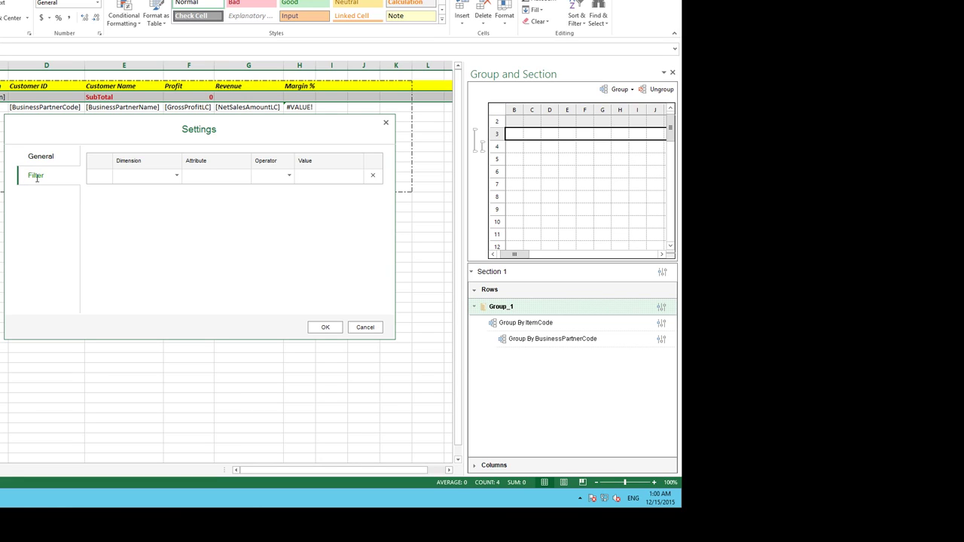
{"action": "left_click", "coordinate": [177, 178]}
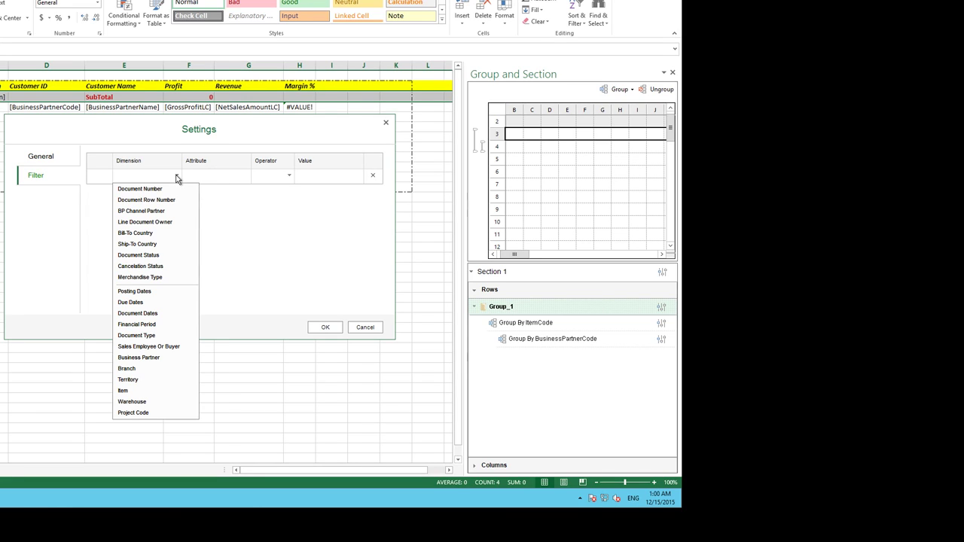
{"action": "left_click", "coordinate": [124, 391]}
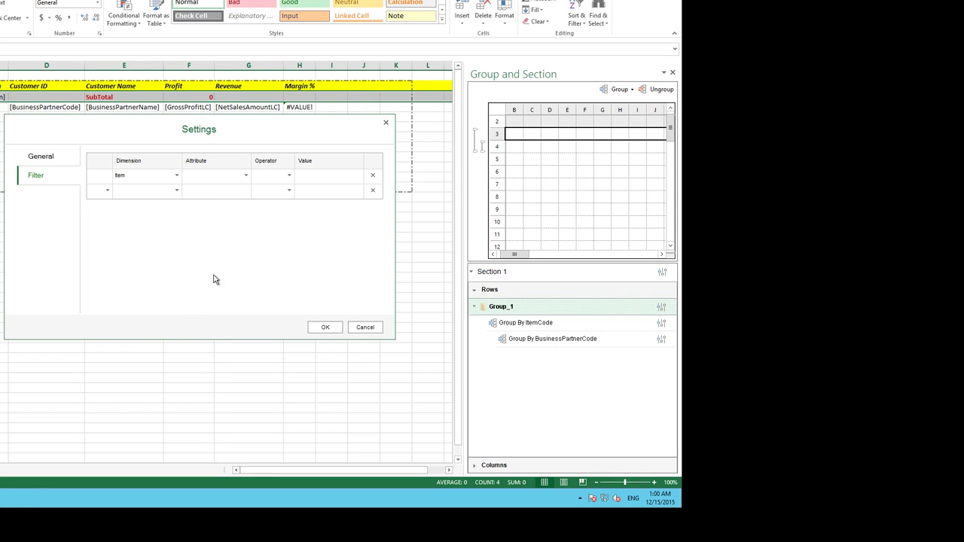
{"action": "left_click", "coordinate": [245, 175]}
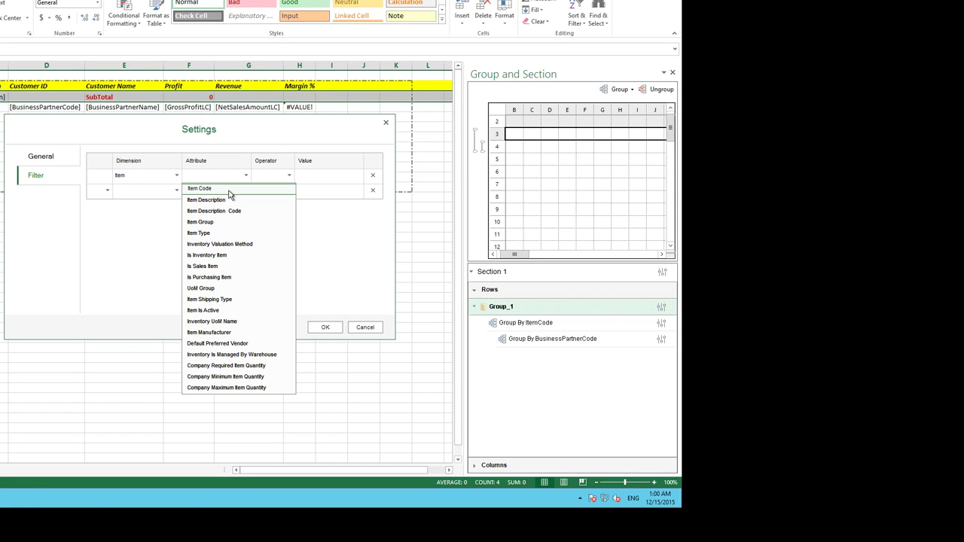
{"action": "left_click", "coordinate": [229, 191]}
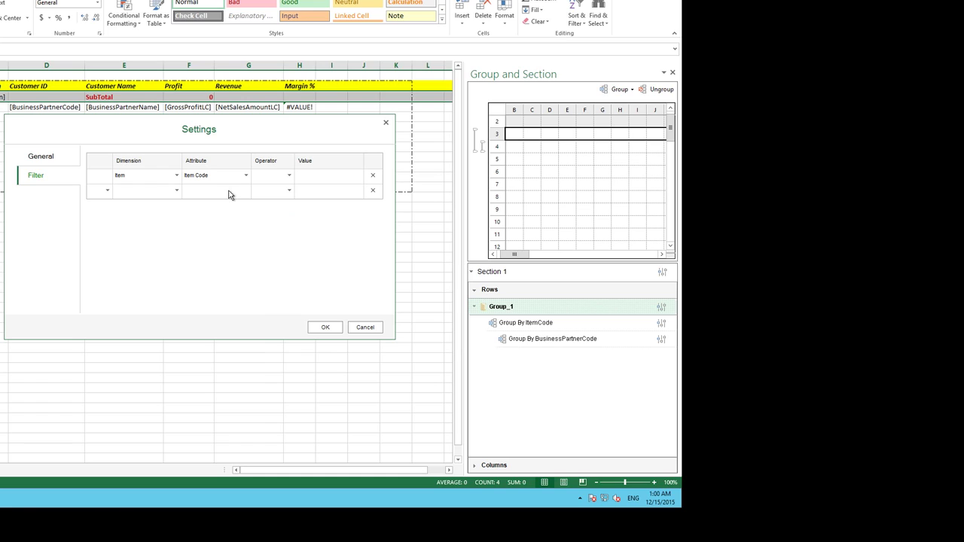
{"action": "left_click", "coordinate": [289, 177]}
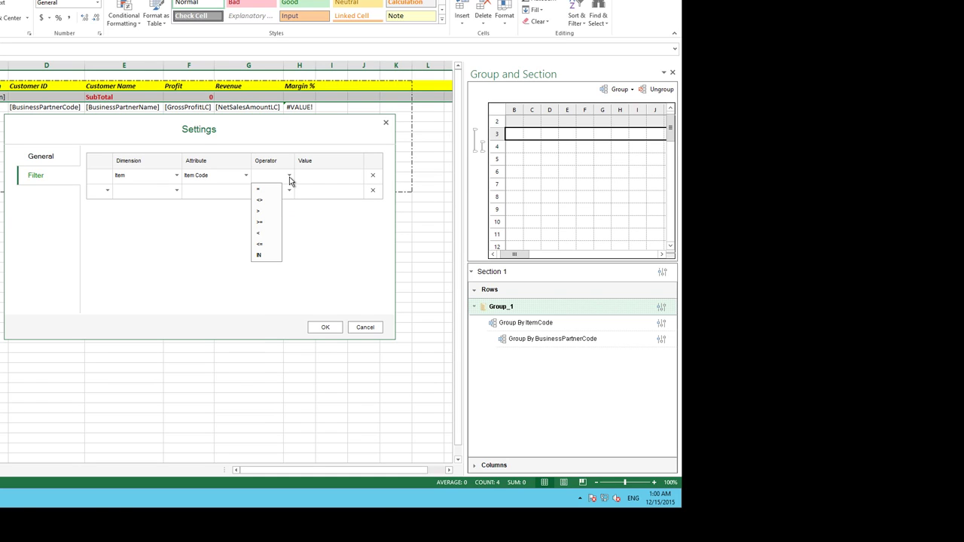
{"action": "left_click", "coordinate": [264, 255]}
Tick Item Codes A00001 and A00002 as filter values and apply the filter
{"action": "left_click", "coordinate": [359, 177]}
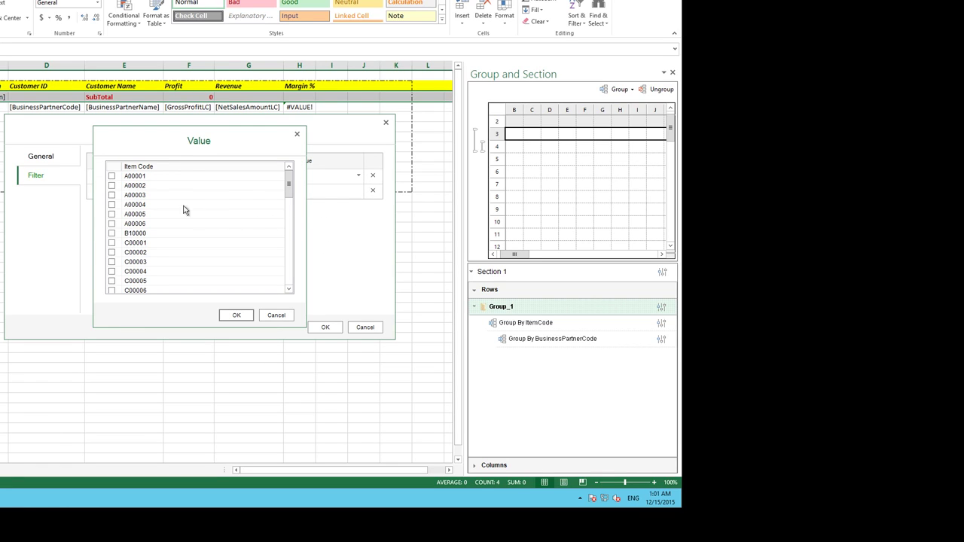
{"action": "left_click", "coordinate": [111, 175]}
{"action": "left_click", "coordinate": [113, 186]}
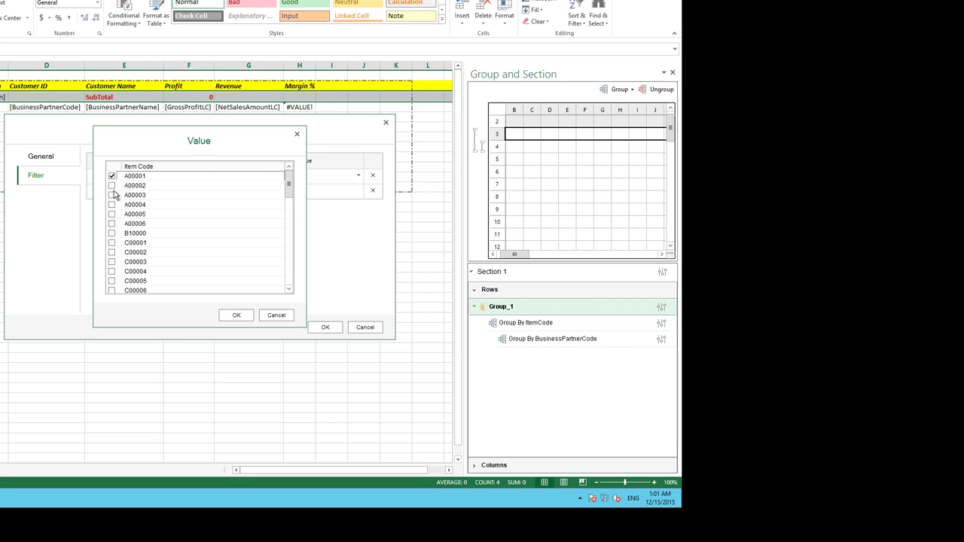
{"action": "left_click", "coordinate": [236, 315]}
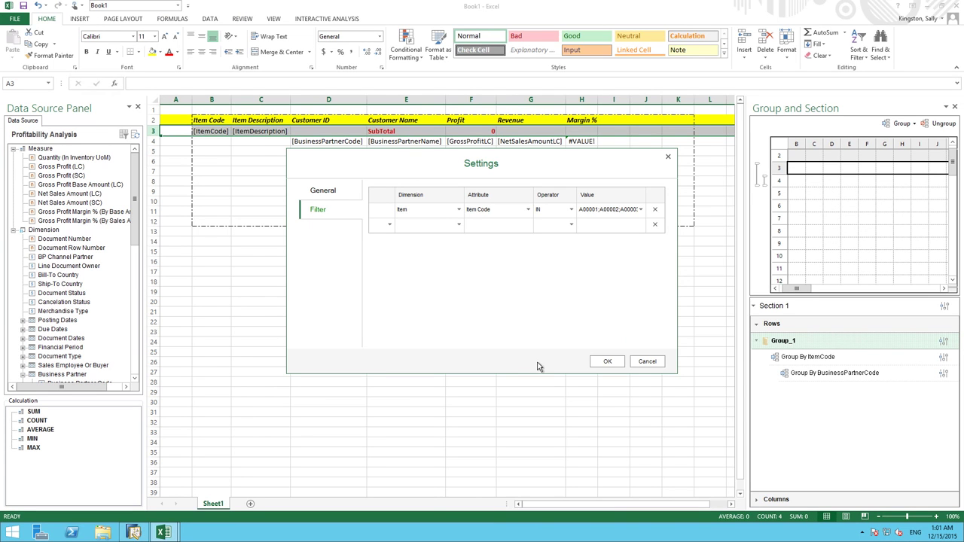
{"action": "left_click", "coordinate": [605, 363]}
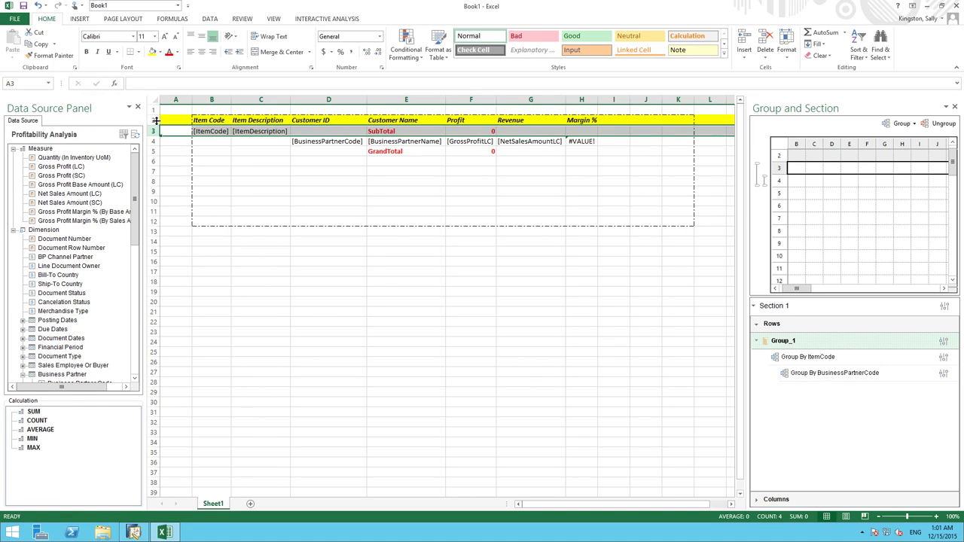
Insert a blank row 2 above the yellow report header
{"action": "right_click", "coordinate": [153, 120]}
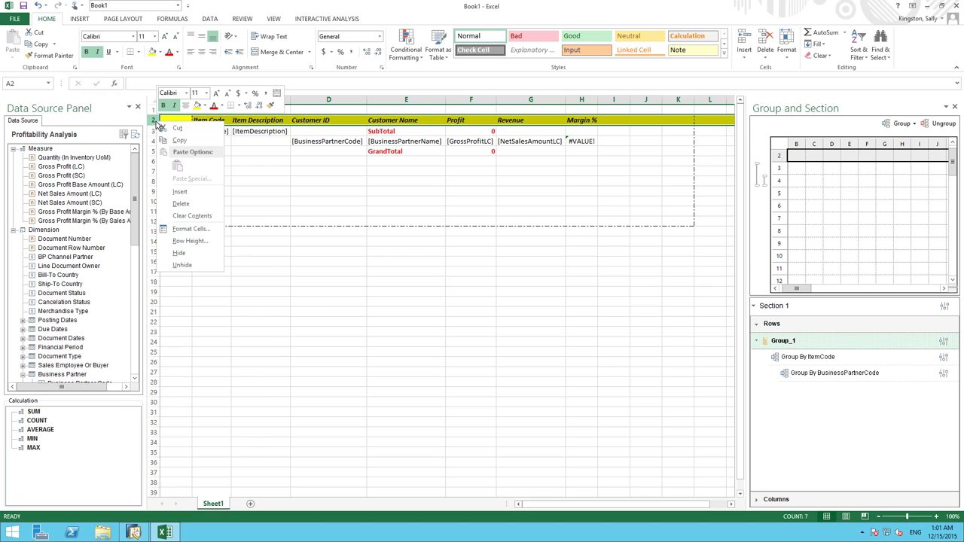
{"action": "left_click", "coordinate": [190, 196]}
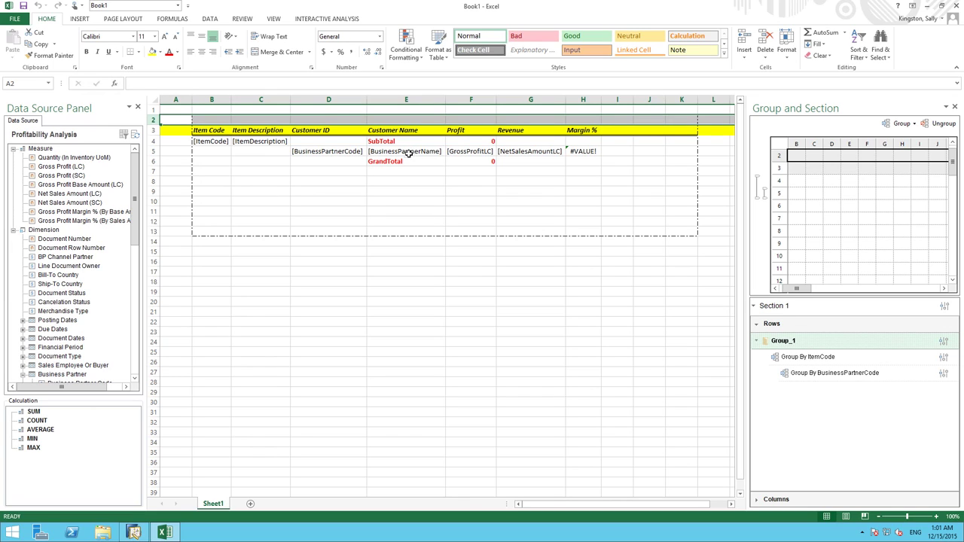
Place Document Year from Document Dates in F2, grouping Profit, Revenue and Margin % through column H
{"action": "left_click", "coordinate": [467, 119]}
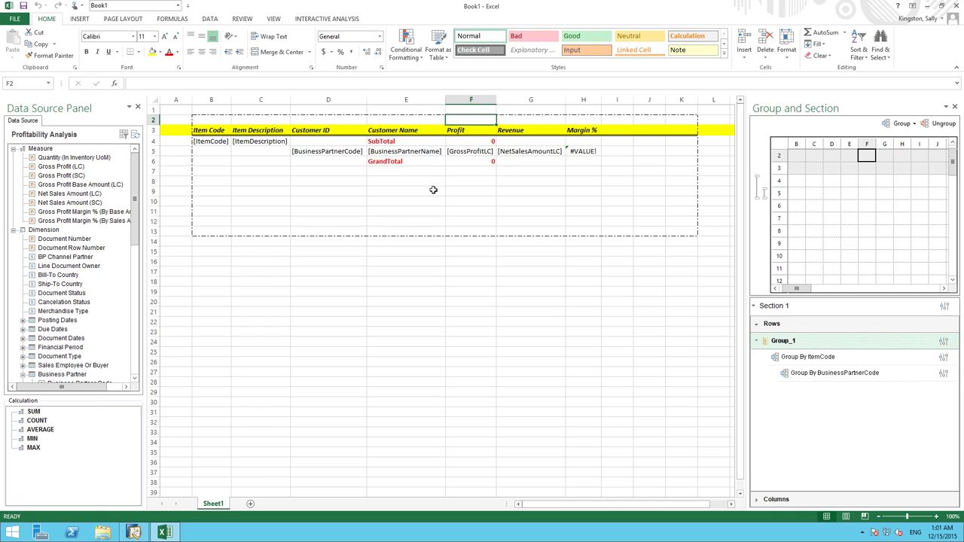
{"action": "left_click", "coordinate": [23, 339]}
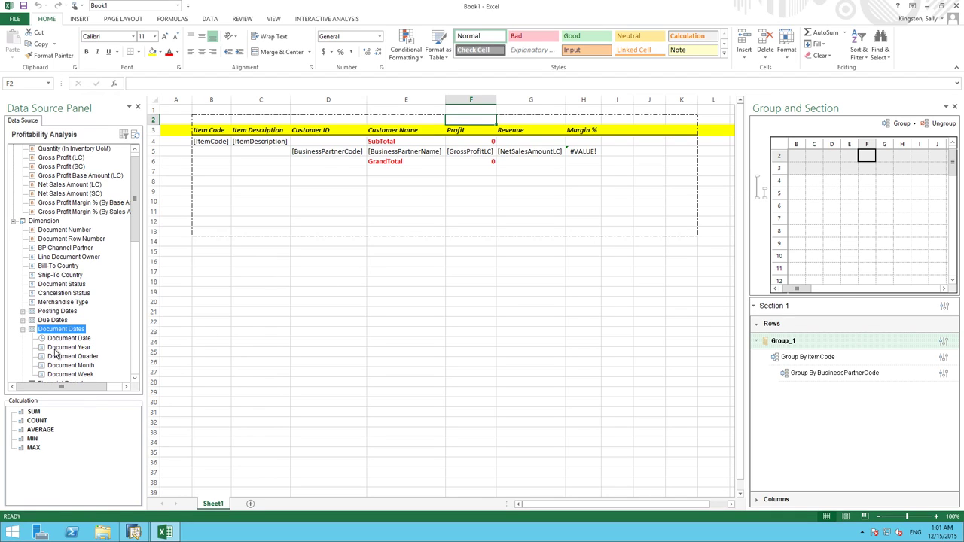
{"action": "left_click_drag", "start_coordinate": [55, 349], "coordinate": [471, 121]}
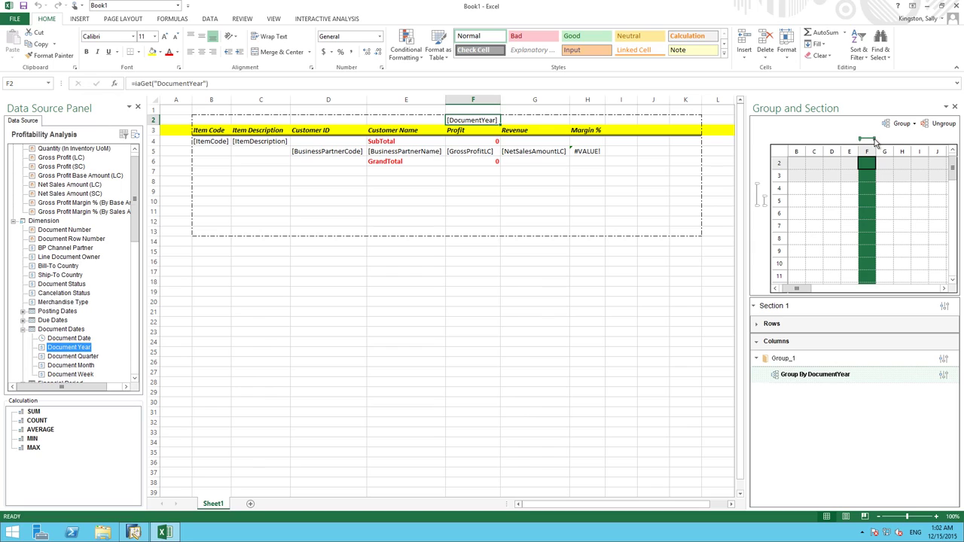
{"action": "left_click_drag", "start_coordinate": [875, 142], "coordinate": [912, 140]}
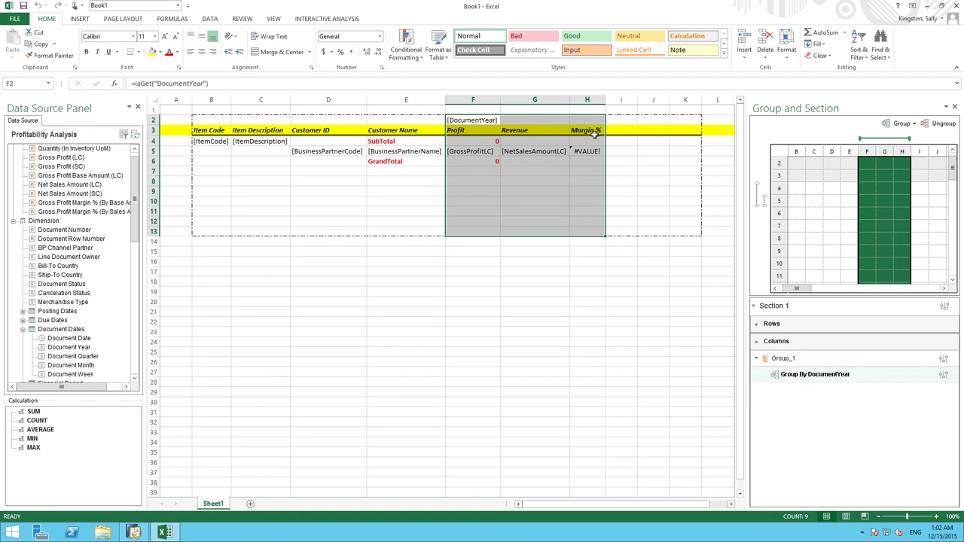
{"action": "left_click", "coordinate": [486, 121]}
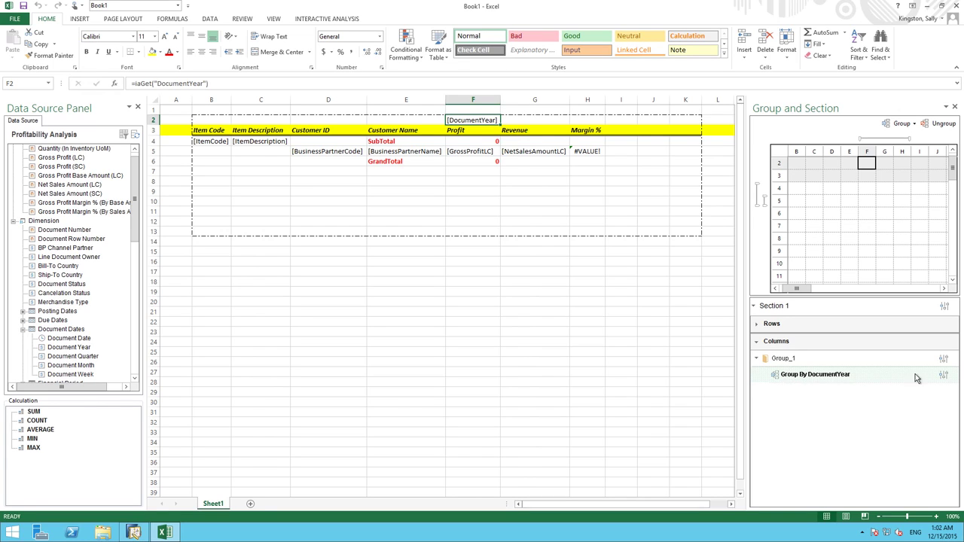
Sort the Document Year column group by Document Year in Ascending order
{"action": "left_click", "coordinate": [943, 377]}
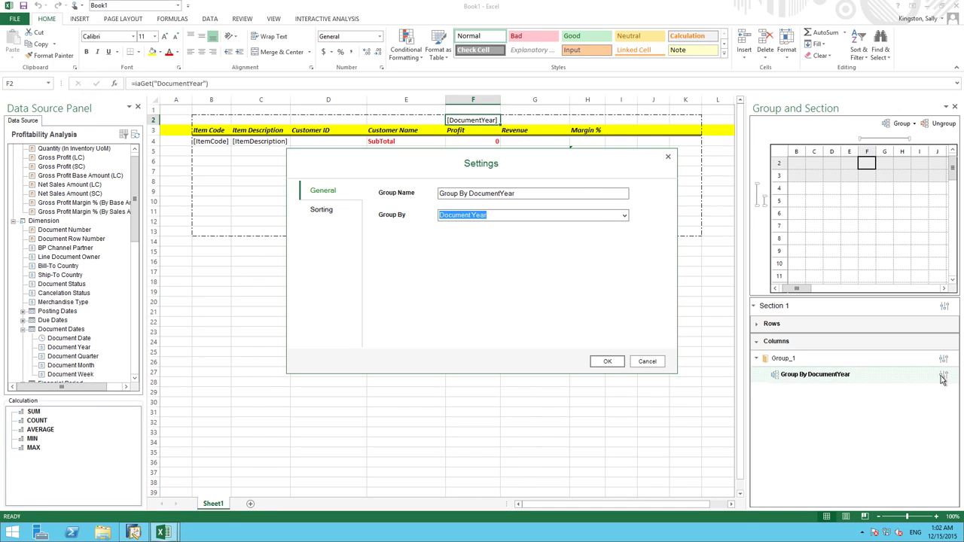
{"action": "left_click", "coordinate": [322, 210]}
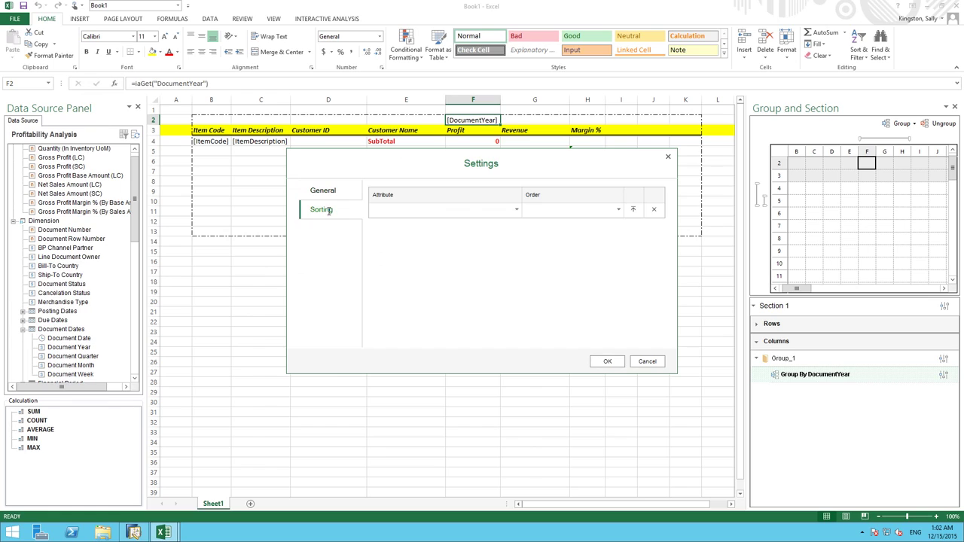
{"action": "left_click", "coordinate": [517, 211]}
{"action": "left_click", "coordinate": [419, 225]}
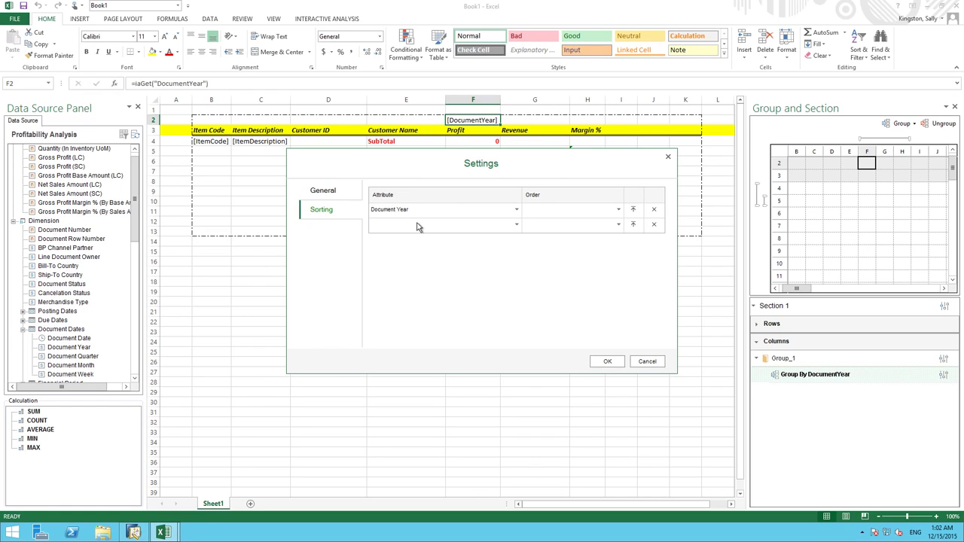
{"action": "left_click", "coordinate": [619, 211]}
{"action": "left_click", "coordinate": [559, 224]}
{"action": "left_click", "coordinate": [608, 362]}
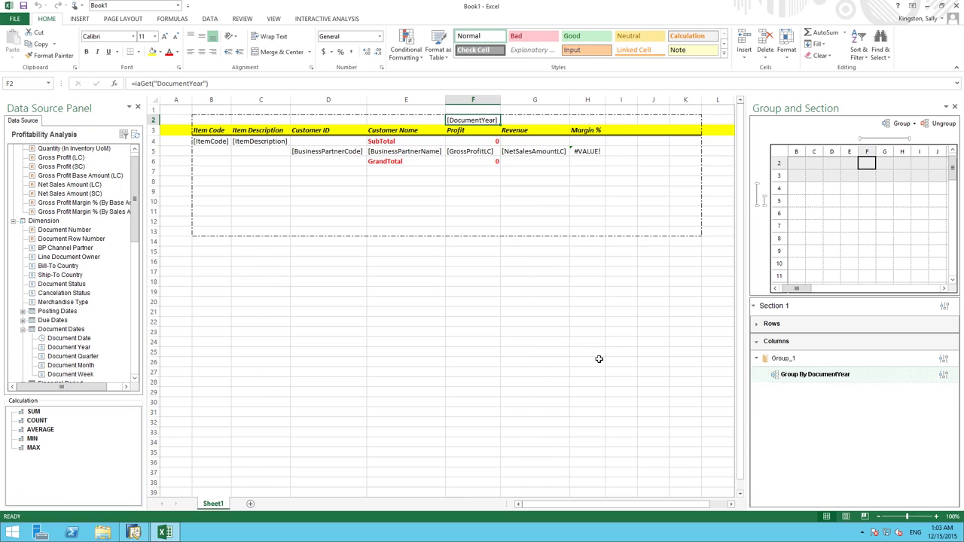
Run the report from the Interactive Analysis tab to generate the results workbook
{"action": "left_click", "coordinate": [312, 19]}
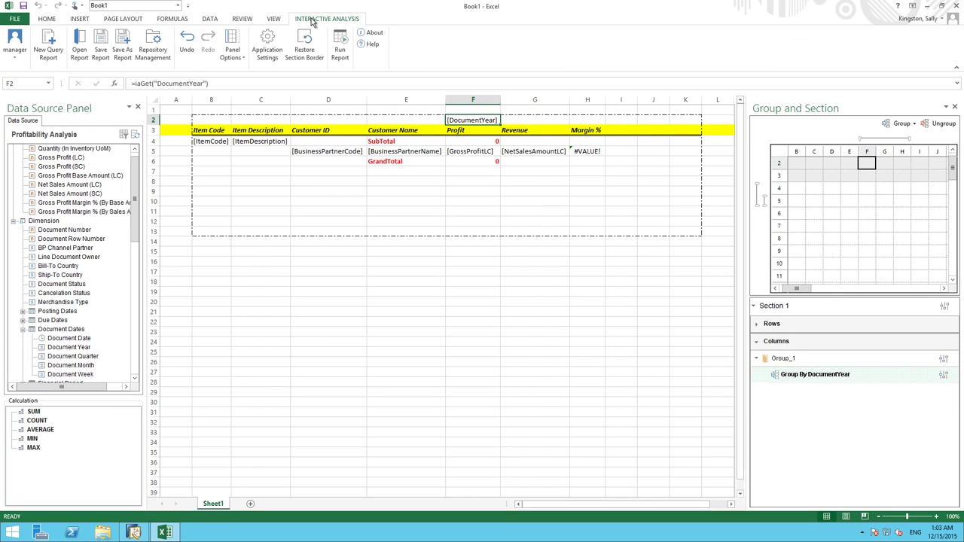
{"action": "left_click", "coordinate": [340, 45]}
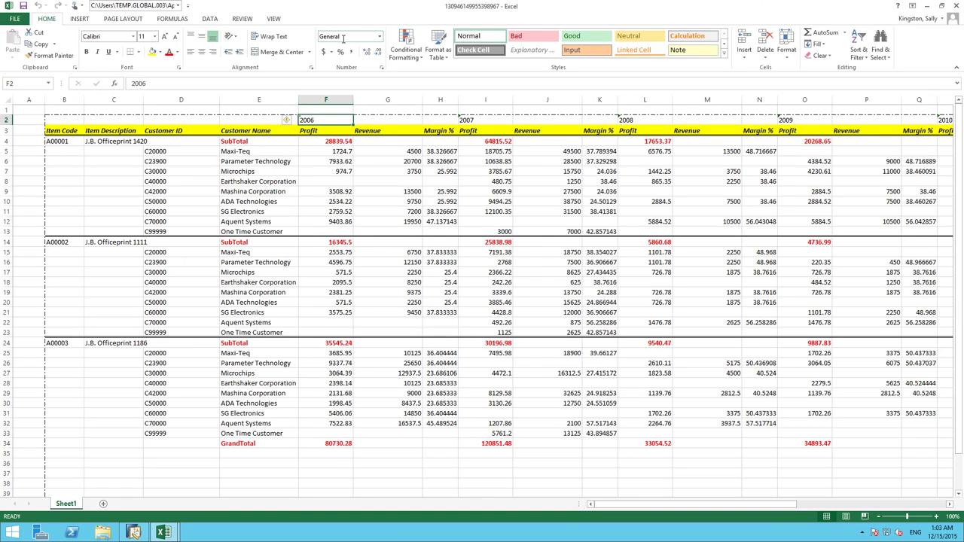
{"action": "key", "text": "F2"}
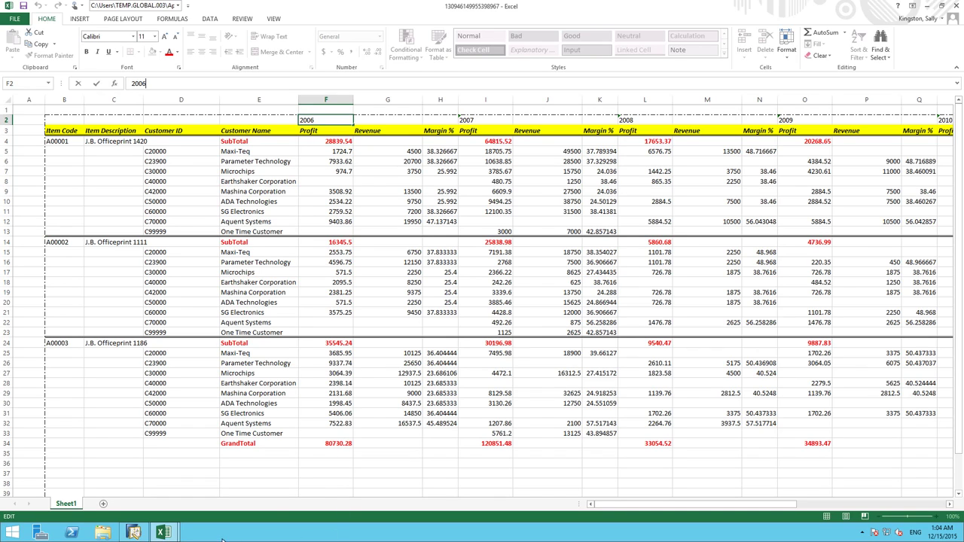
From the design workbook, add repository folder 'Item_Profit' under Sales > Multi-Document Scenarios
{"action": "mouse_move", "coordinate": [166, 533]}
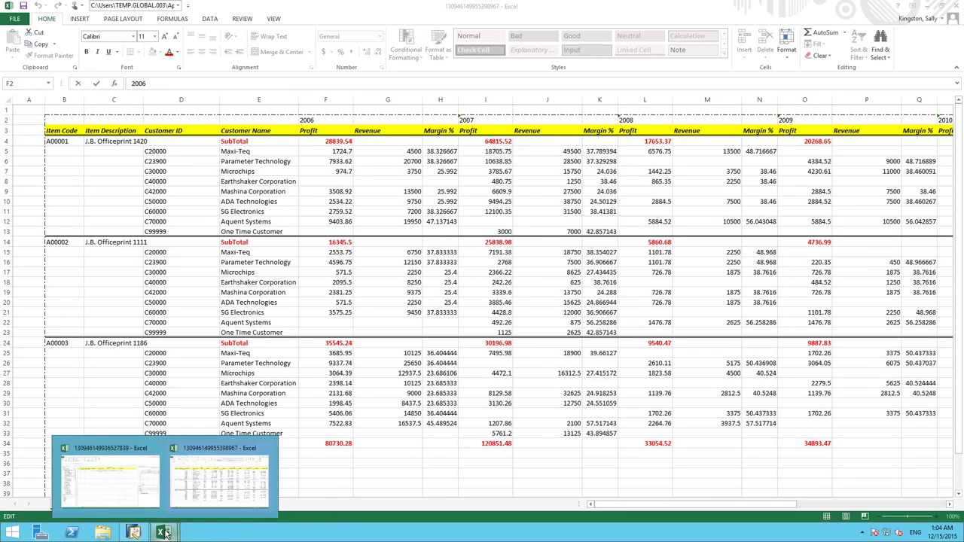
{"action": "left_click", "coordinate": [137, 483]}
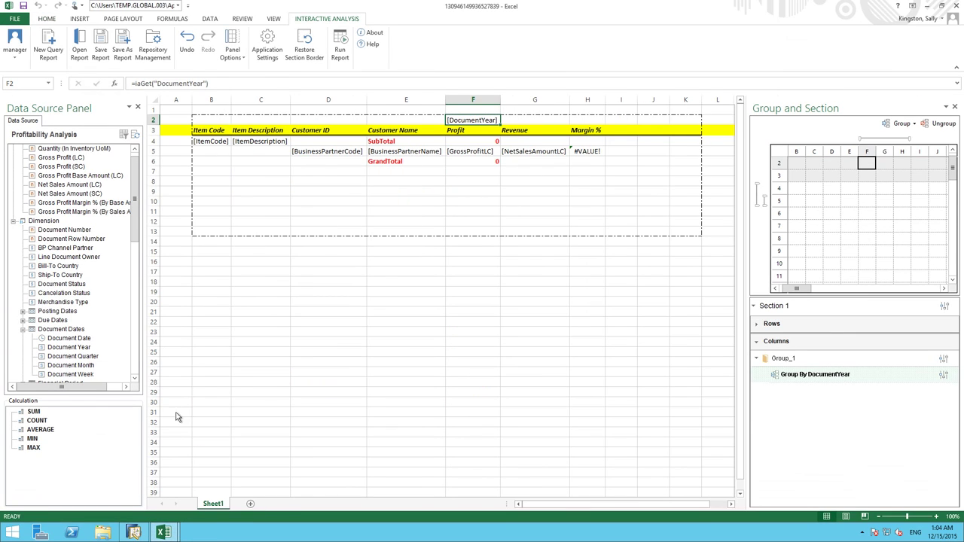
{"action": "left_click", "coordinate": [154, 48]}
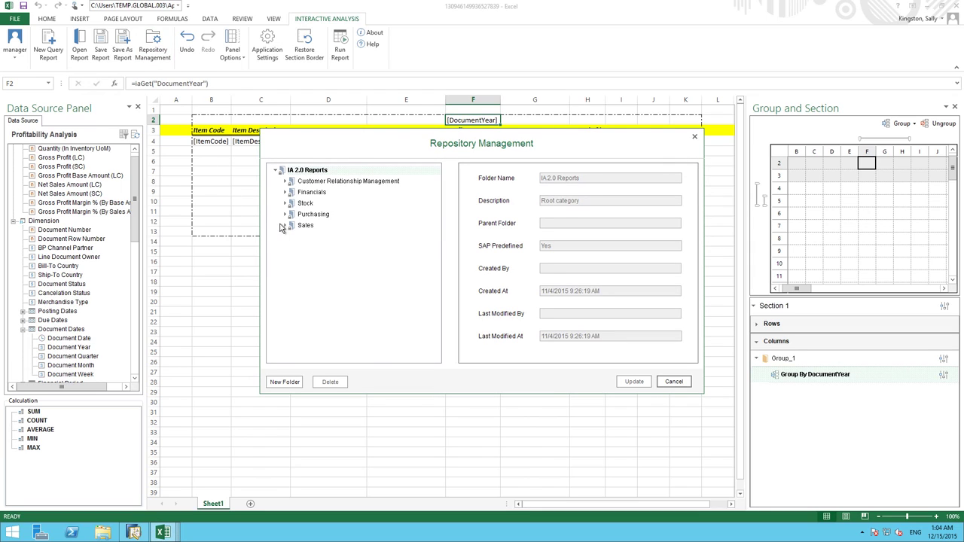
{"action": "left_click", "coordinate": [286, 226]}
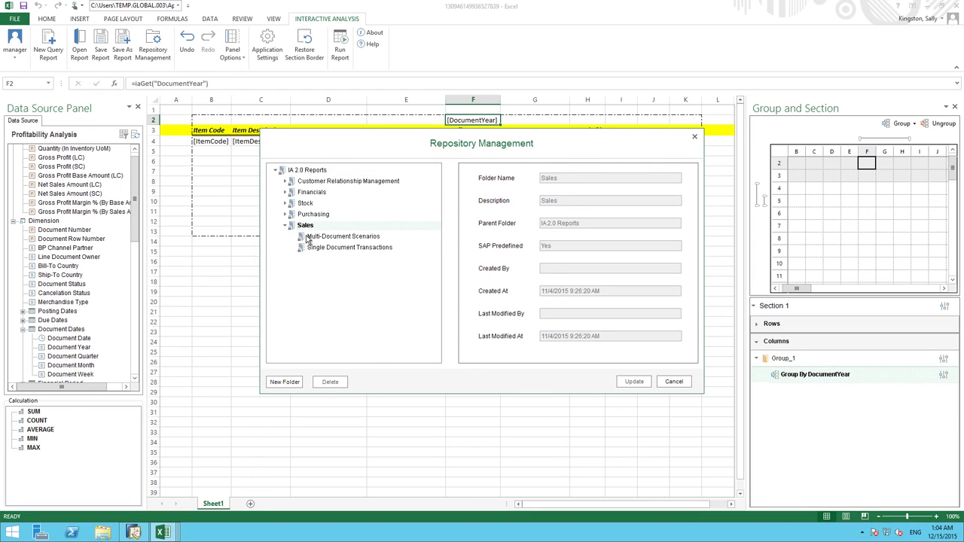
{"action": "left_click", "coordinate": [320, 239]}
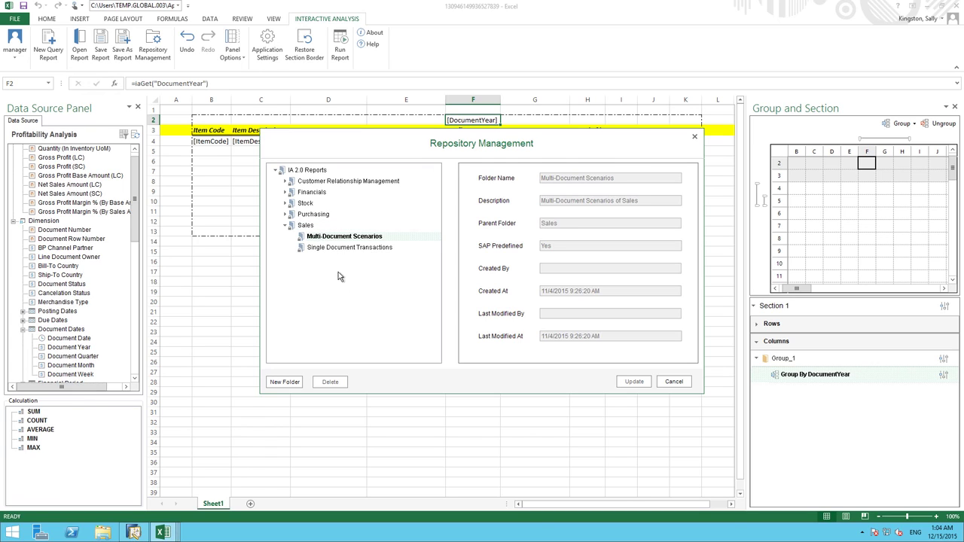
{"action": "left_click", "coordinate": [285, 382]}
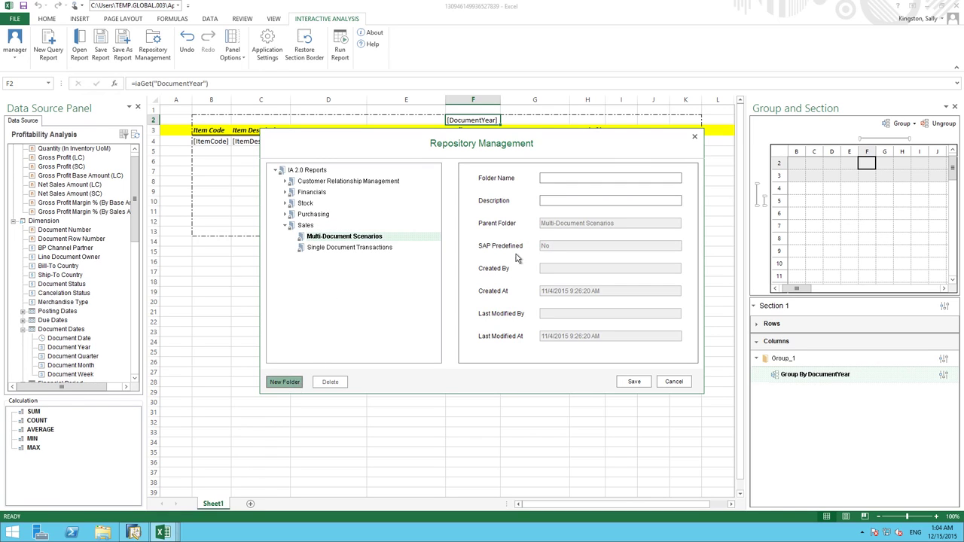
{"action": "left_click", "coordinate": [553, 178]}
{"action": "type", "text": "Item"}
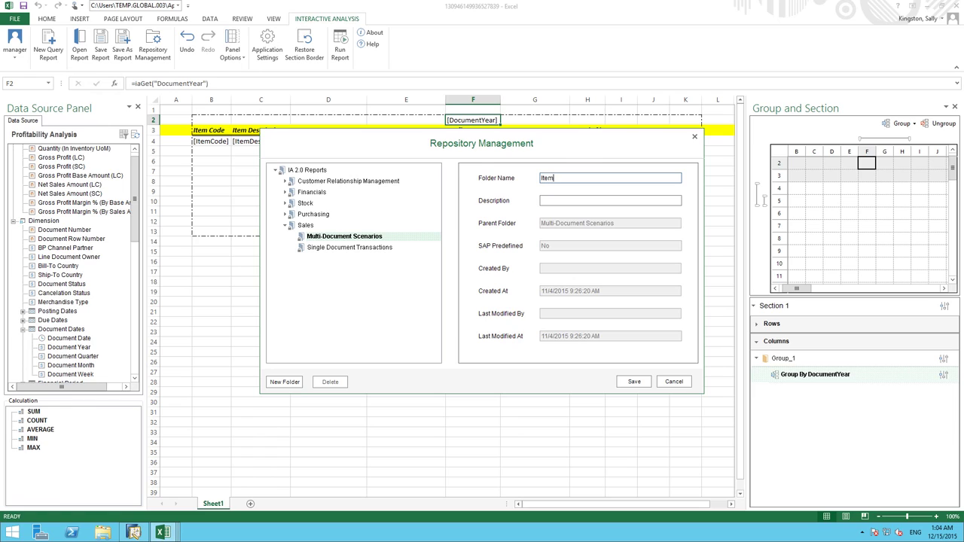
{"action": "type", "text": "_Profit"}
{"action": "left_click", "coordinate": [635, 383]}
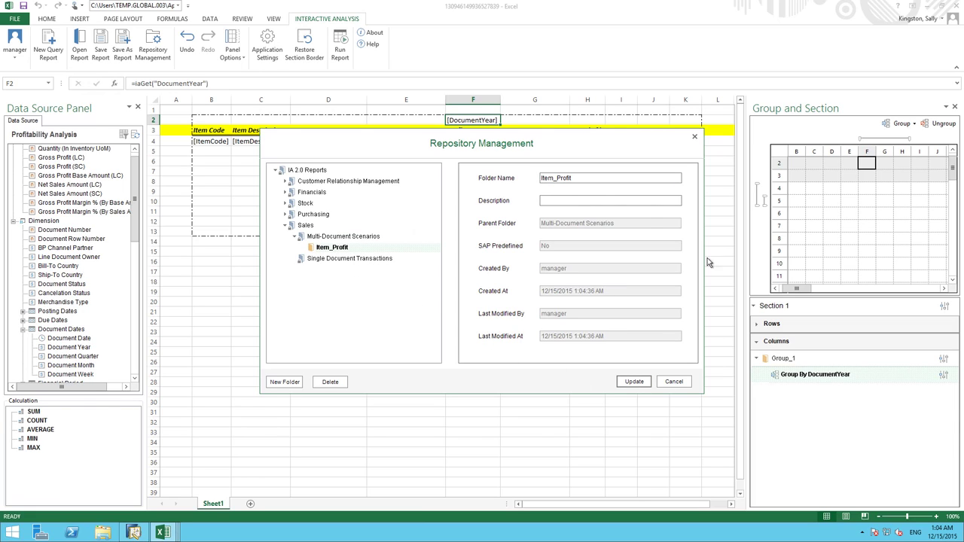
{"action": "left_click", "coordinate": [695, 137]}
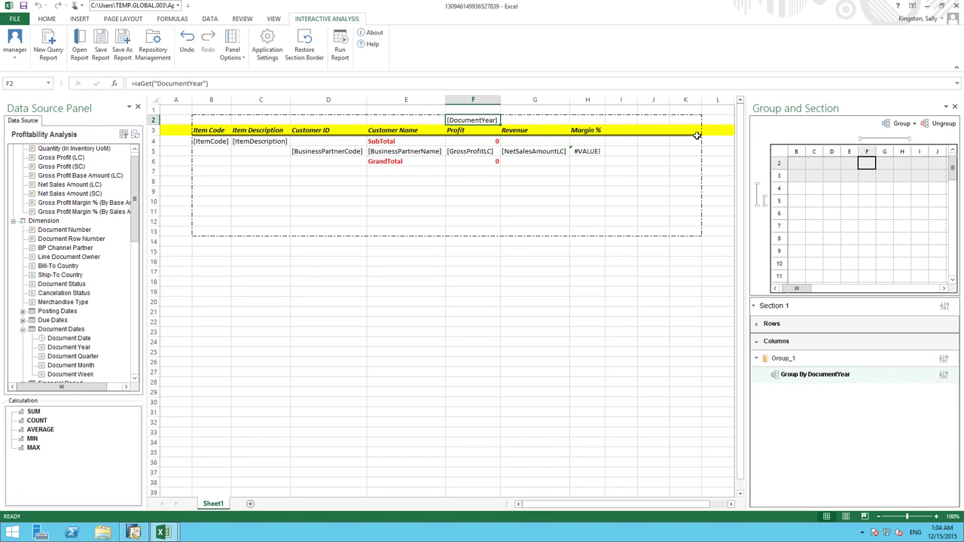
Save As Report 'JB OfficePrint Series Profit Analysis' into Sales > Multi-Document Scenarios > Item_Profit
{"action": "left_click", "coordinate": [126, 41]}
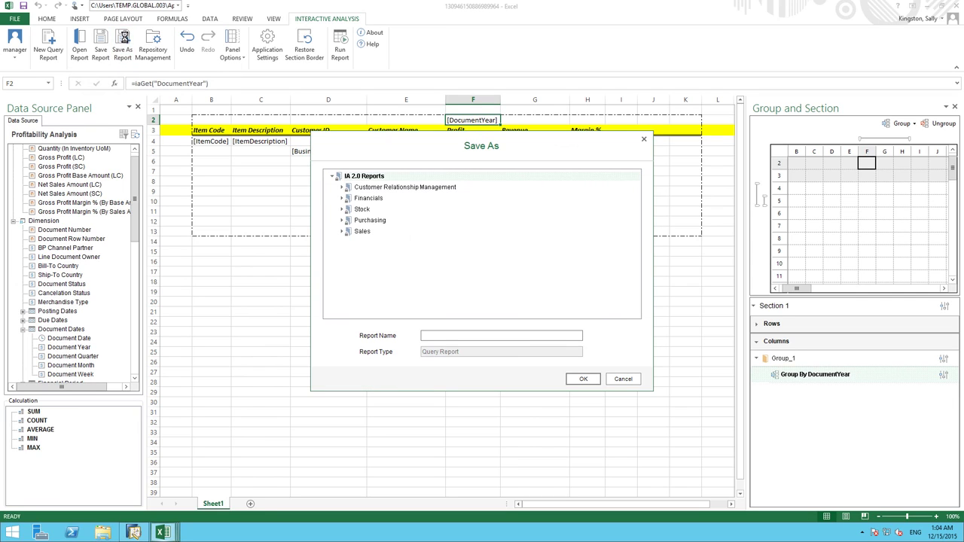
{"action": "left_click", "coordinate": [342, 232]}
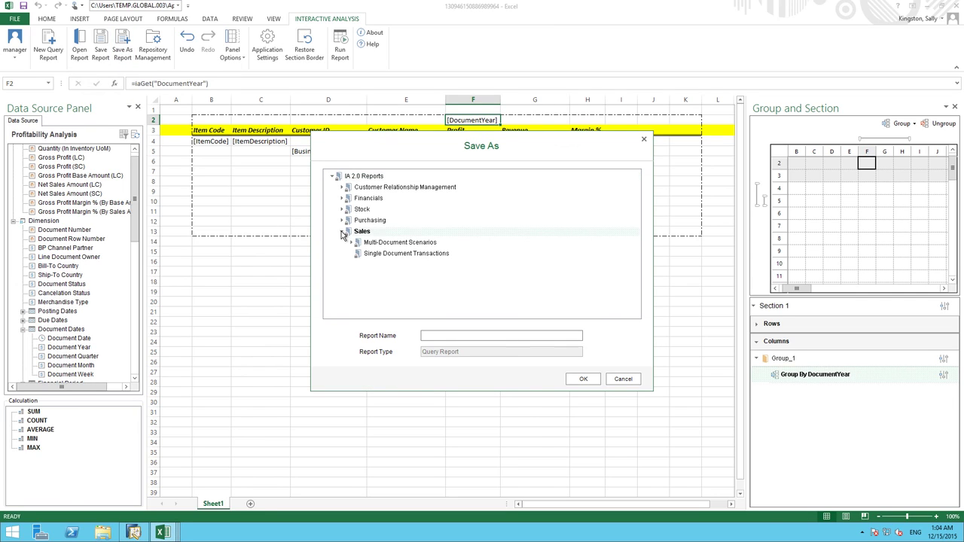
{"action": "left_click", "coordinate": [351, 243]}
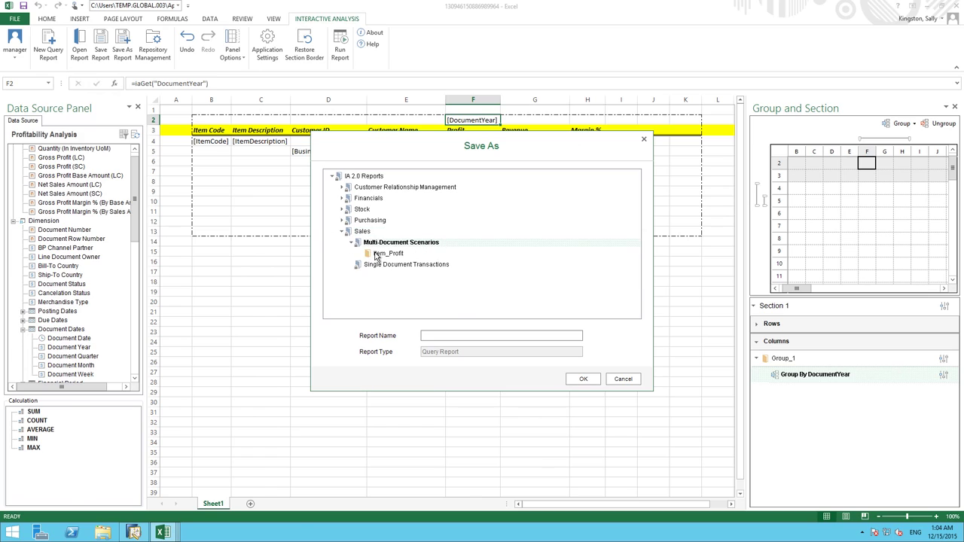
{"action": "left_click", "coordinate": [378, 256]}
{"action": "left_click", "coordinate": [452, 336]}
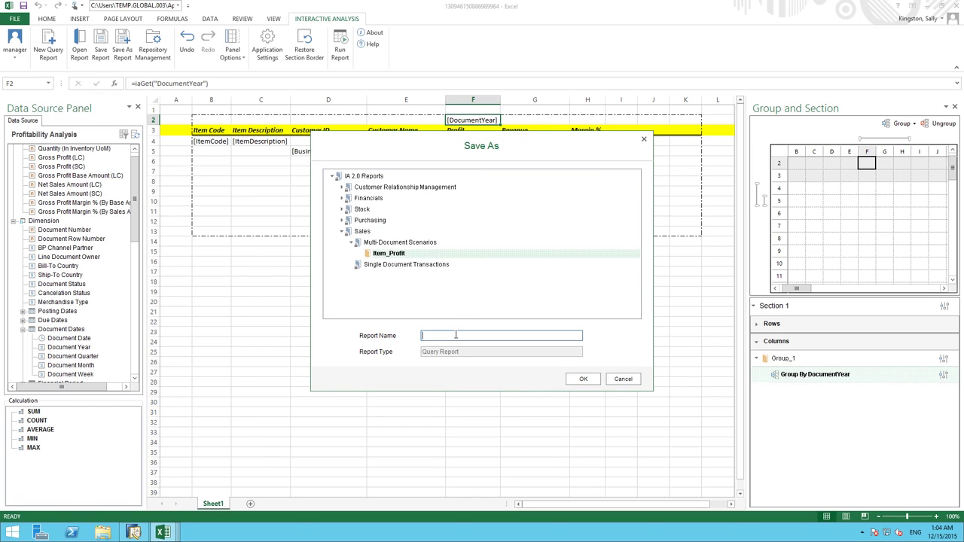
{"action": "type", "text": "JB OfficePrint Series Profit Analysis"}
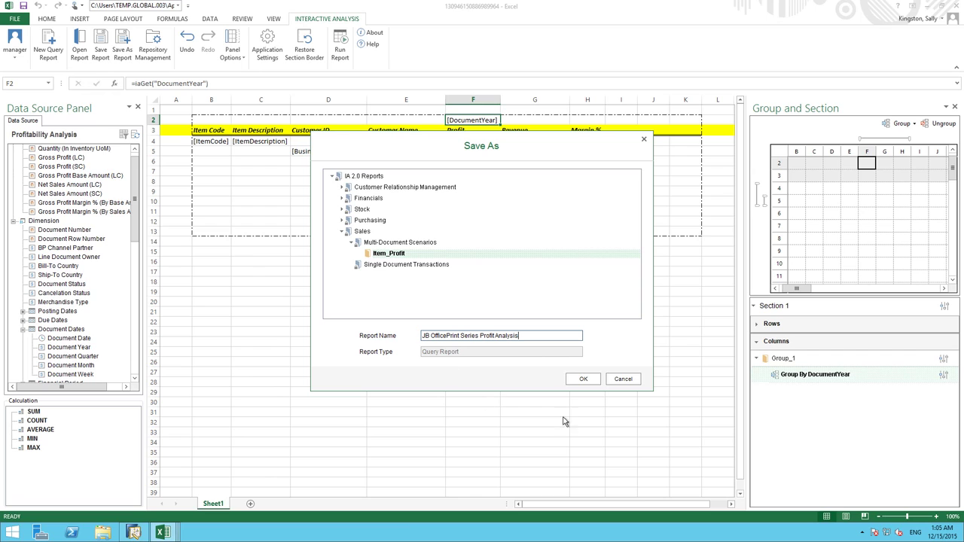
{"action": "left_click", "coordinate": [594, 382]}
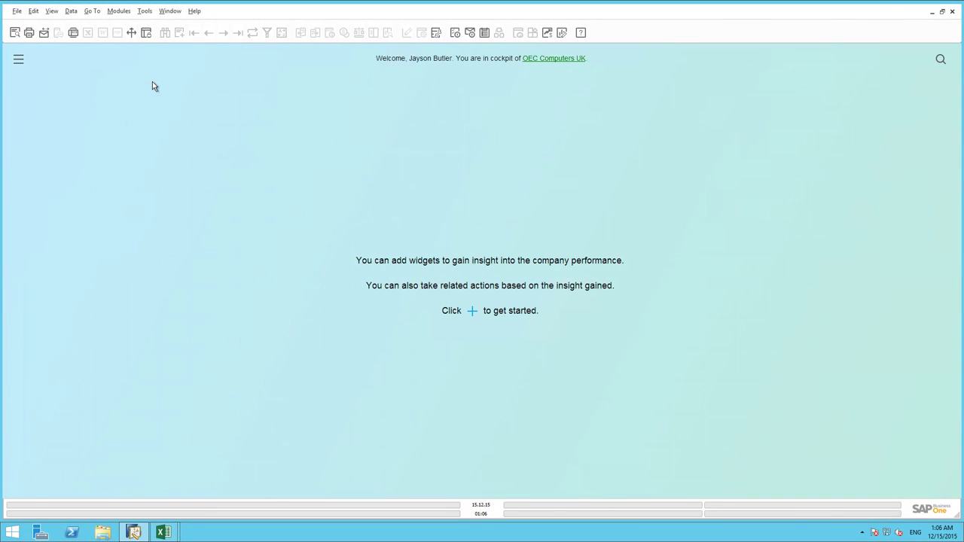
Run JB OfficePrint Series Profit Analysis via Tools > Interactive Analysis Reports > Sales > Multi-Document Scenarios > Item_Profit
{"action": "left_click", "coordinate": [145, 12]}
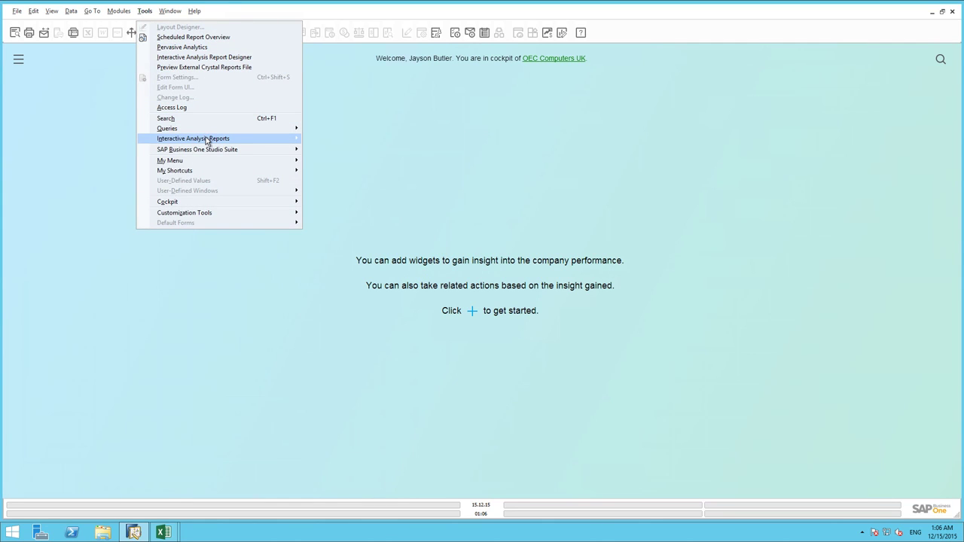
{"action": "mouse_move", "coordinate": [206, 141]}
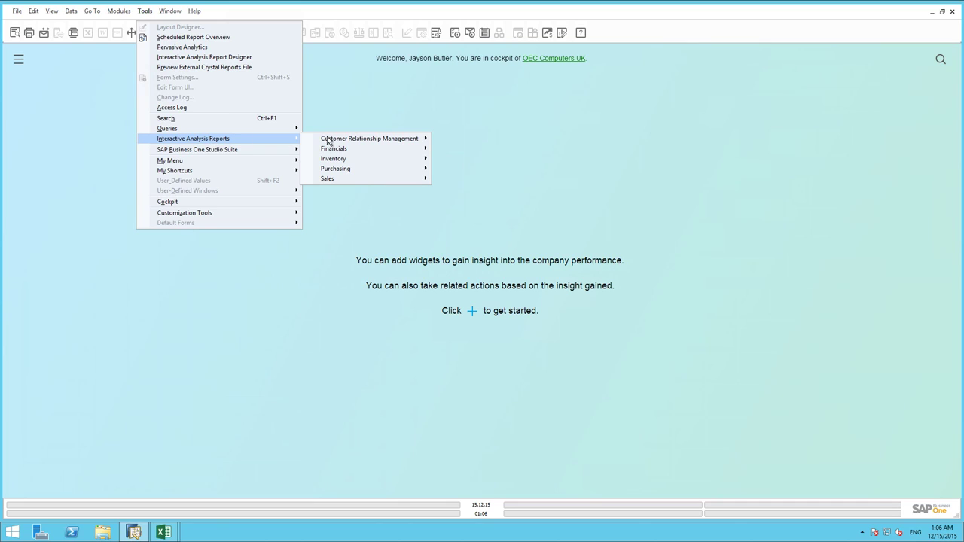
{"action": "mouse_move", "coordinate": [328, 181]}
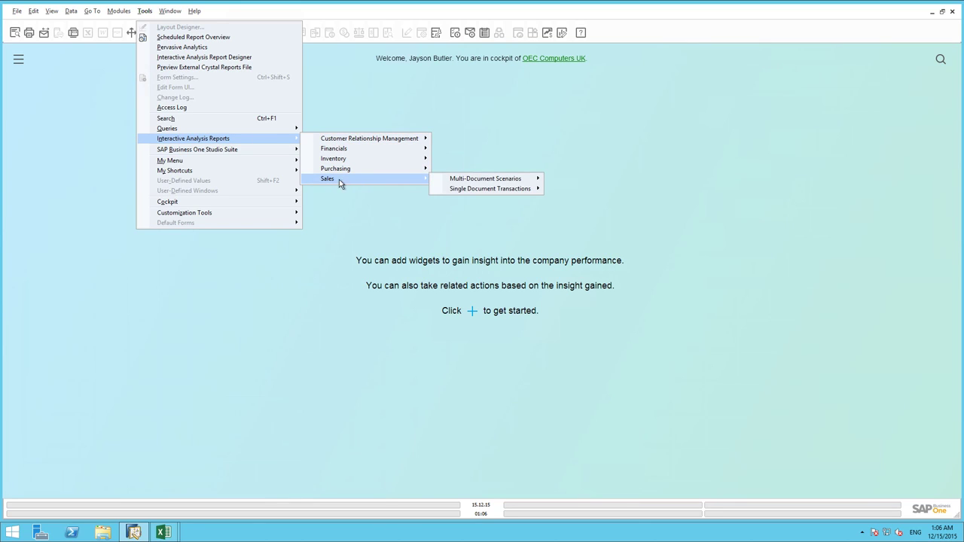
{"action": "mouse_move", "coordinate": [457, 181]}
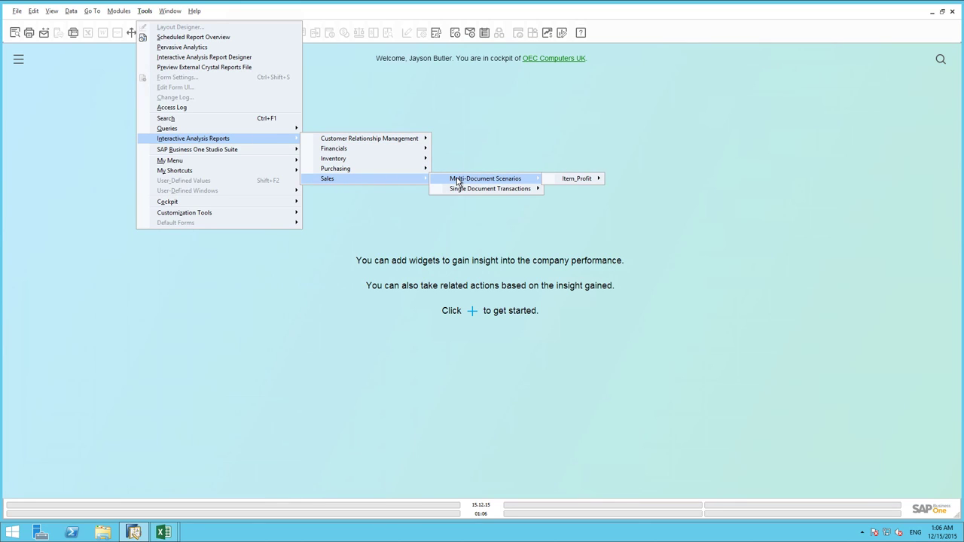
{"action": "mouse_move", "coordinate": [560, 182]}
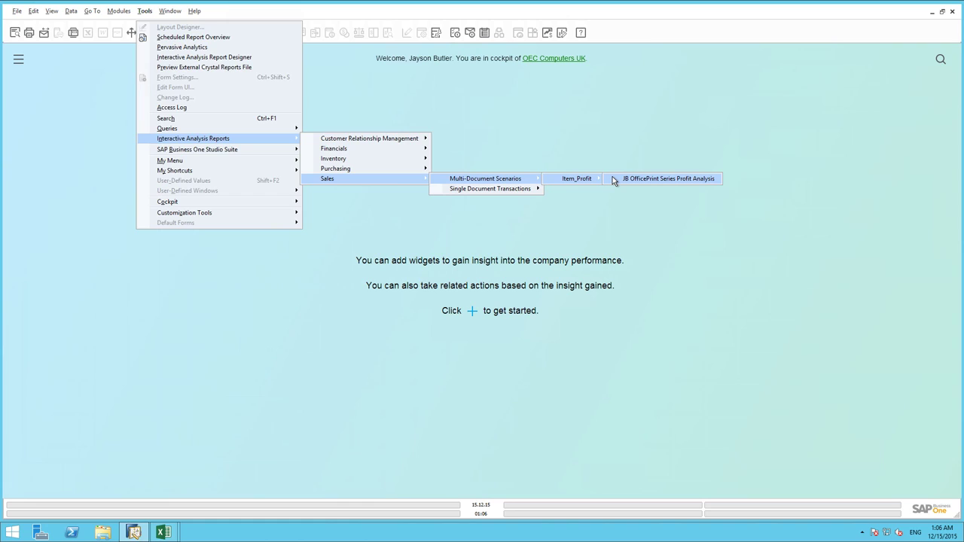
{"action": "left_click", "coordinate": [614, 181]}
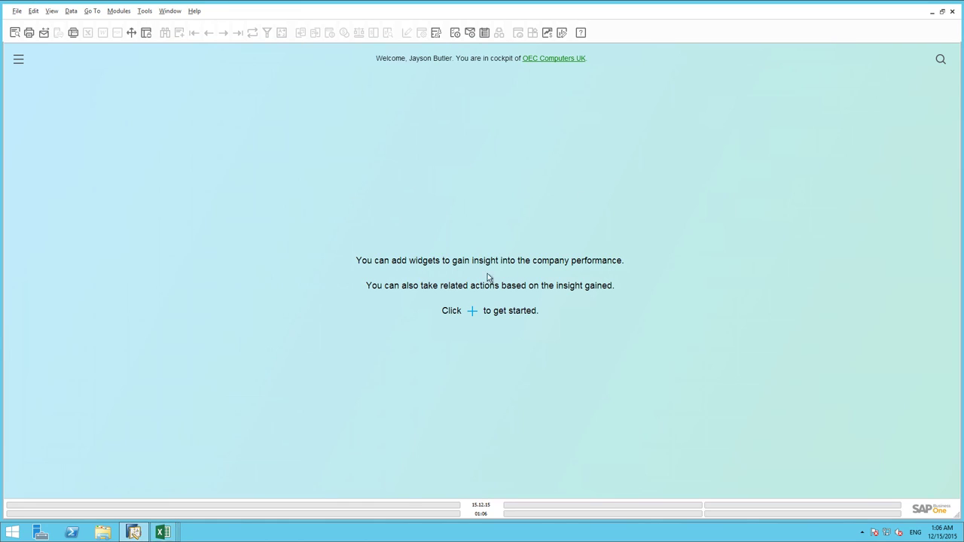
Switch to the newest Excel workbook showing yearly profit, revenue and margin % for items A00001–A00003
{"action": "mouse_move", "coordinate": [170, 533]}
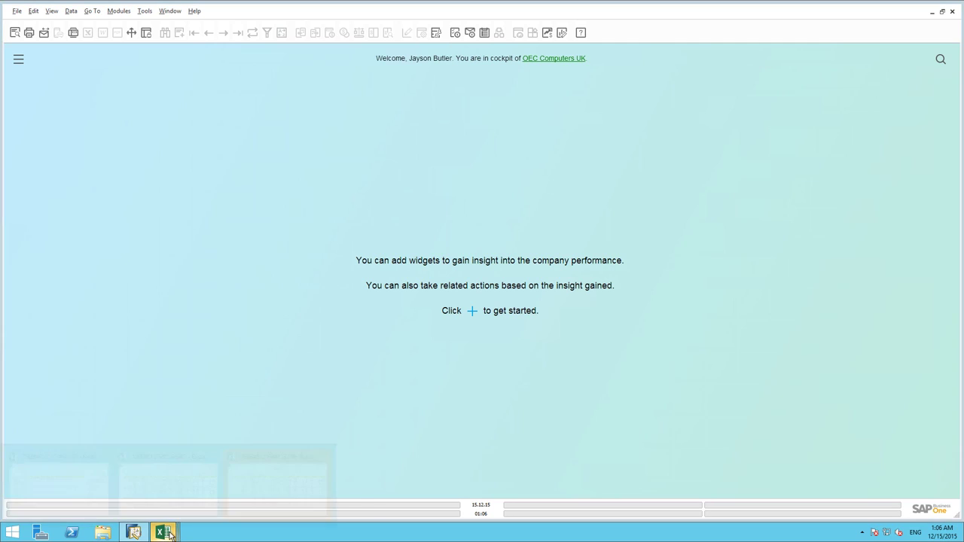
{"action": "left_click", "coordinate": [272, 483]}
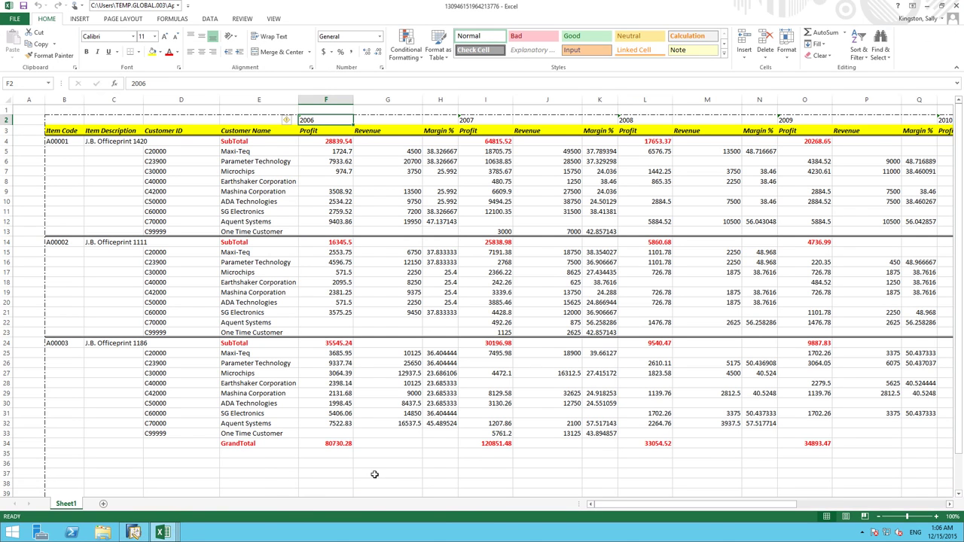